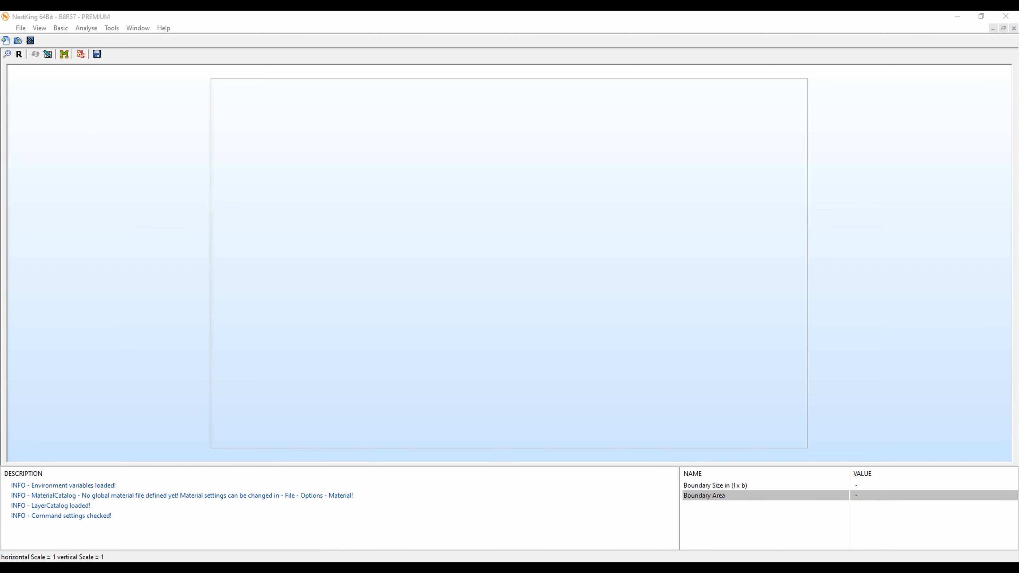
# - Switch to the browser to view the image results for "airplane carbon key chain", and return to NestKing
pyautogui.click(317, 530)
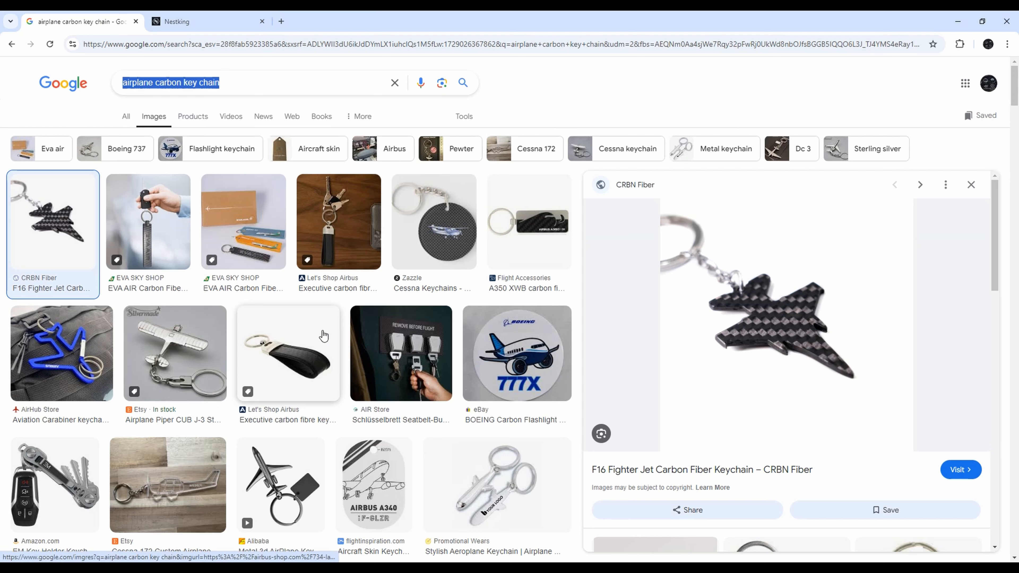
pyautogui.moveTo(245, 76); pyautogui.dragTo(132, 76)
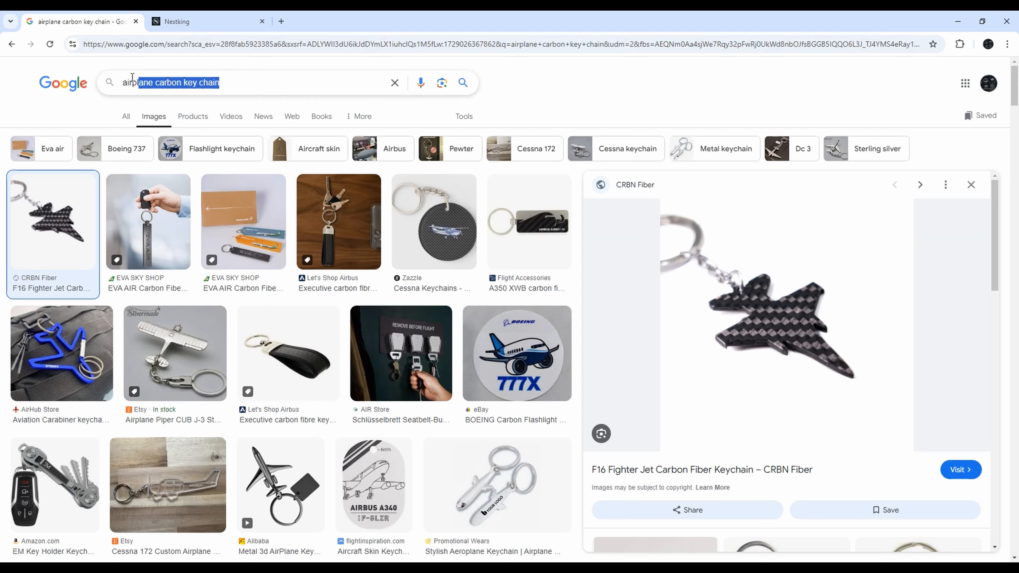
pyautogui.click(180, 86)
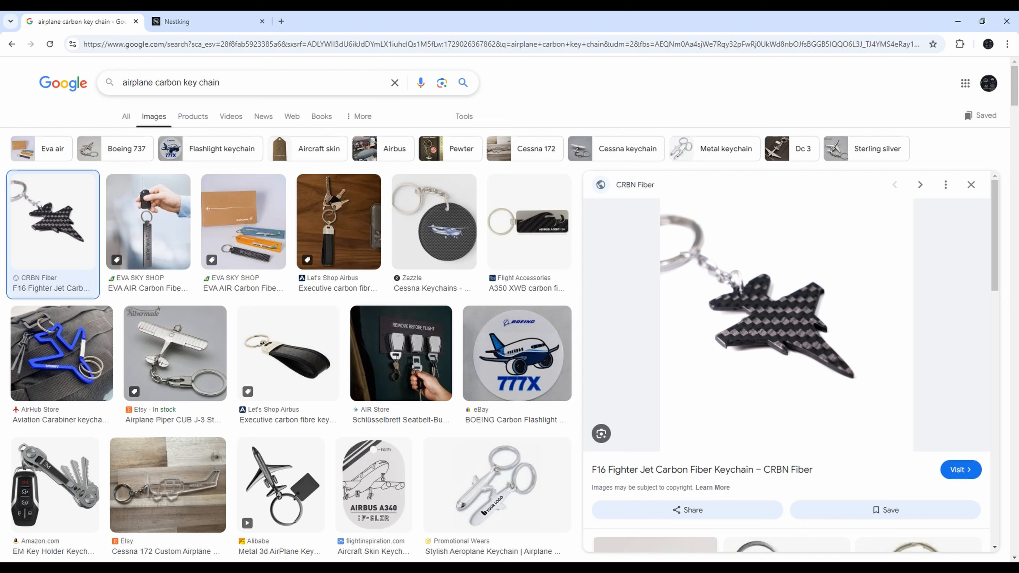
pyautogui.click(532, 568)
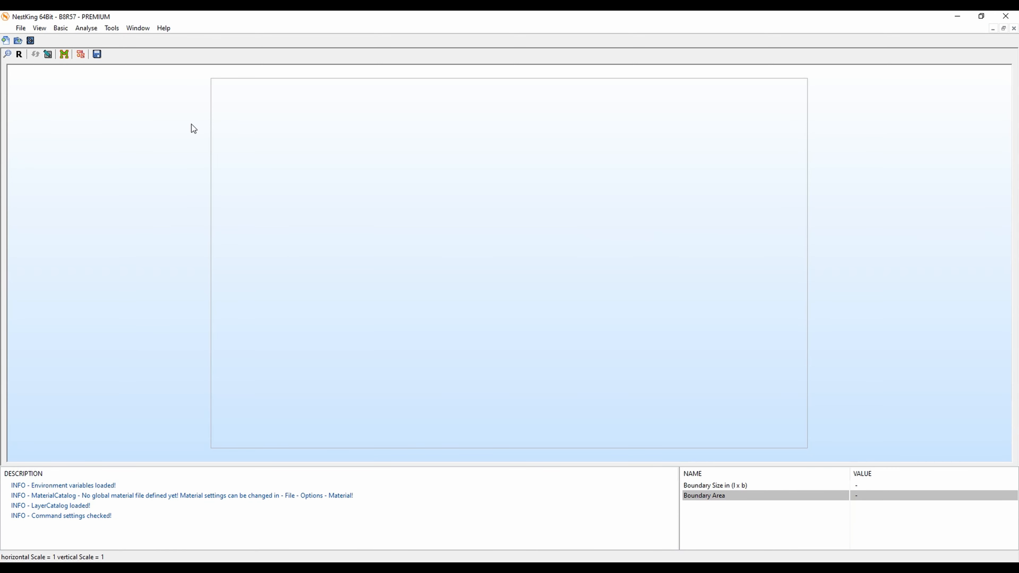
# - Open the design editor and place the picture AdobeStock_591691629.jpeg at about (500, 900) on the canvas
pyautogui.click(48, 55)
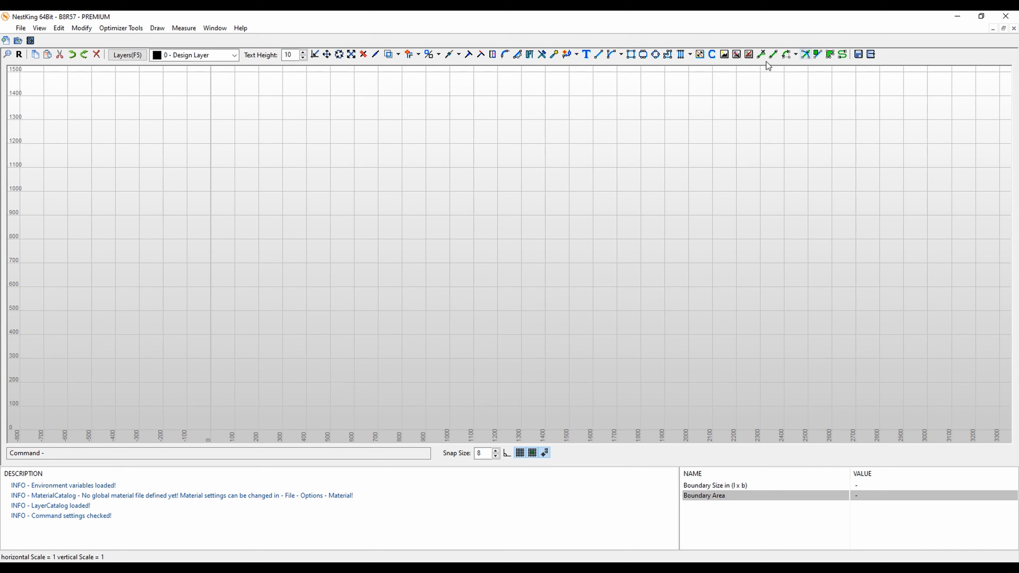
pyautogui.click(724, 55)
pyautogui.click(132, 122)
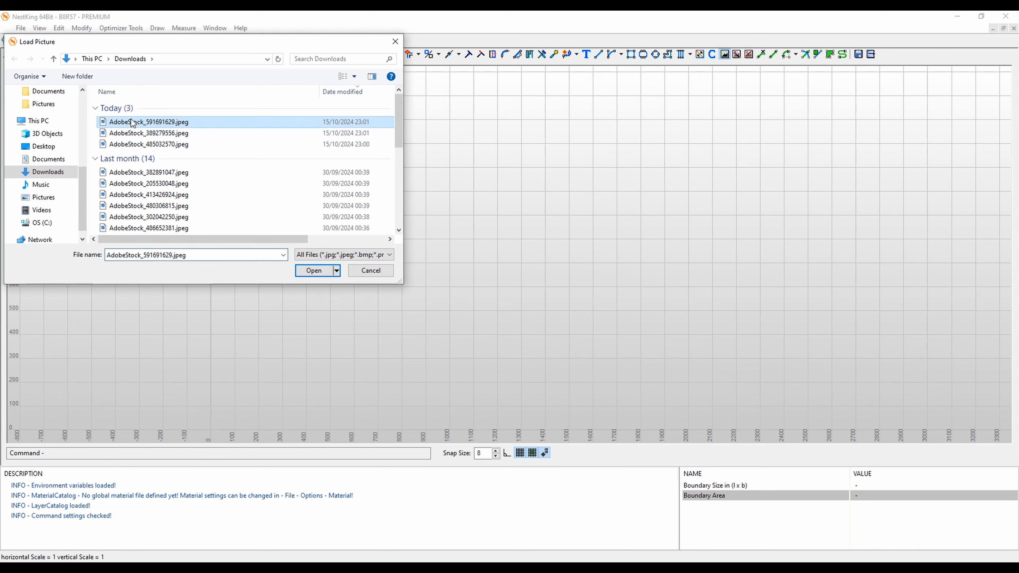
pyautogui.click(311, 272)
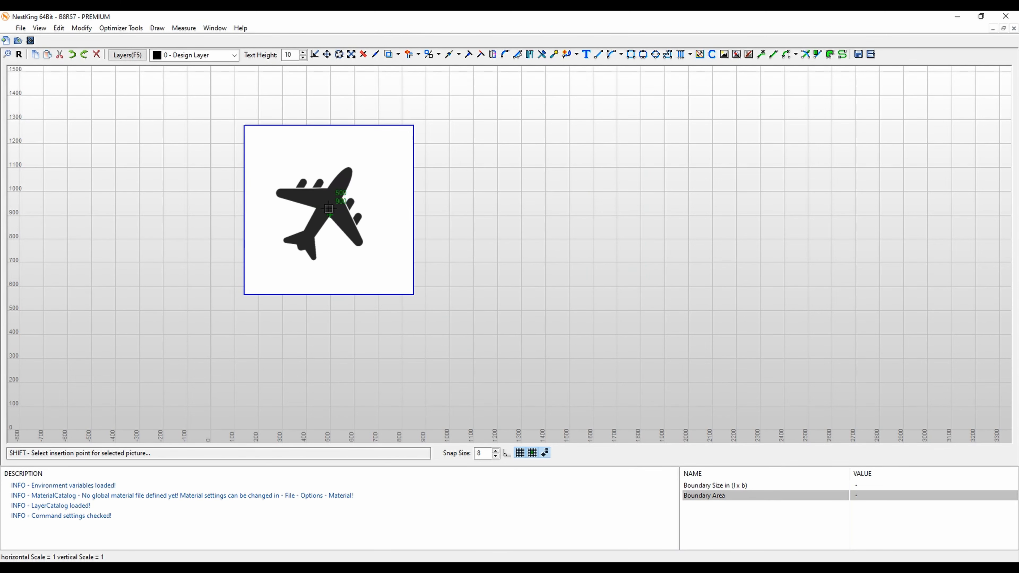
pyautogui.click(330, 215)
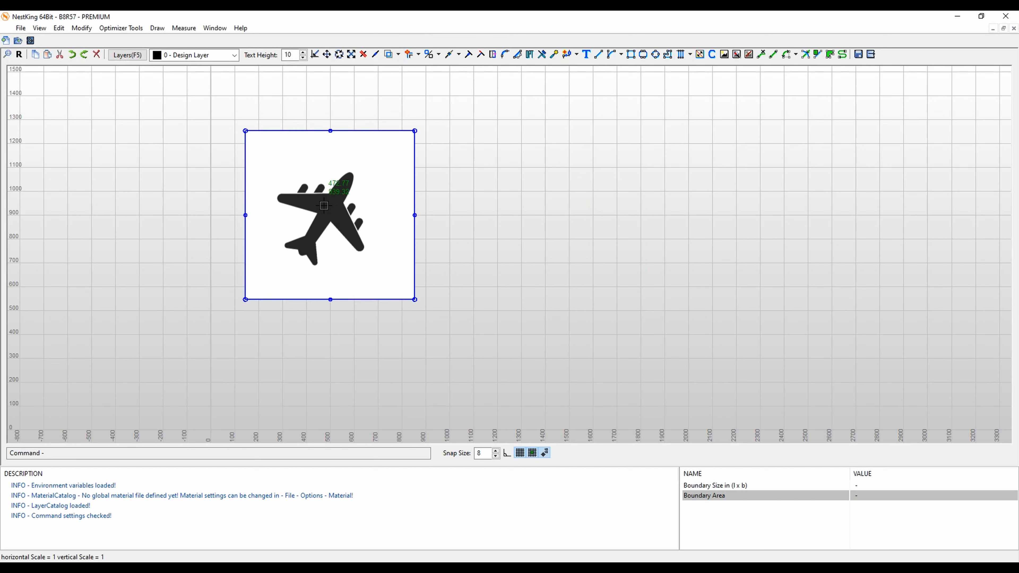
pyautogui.click(595, 275)
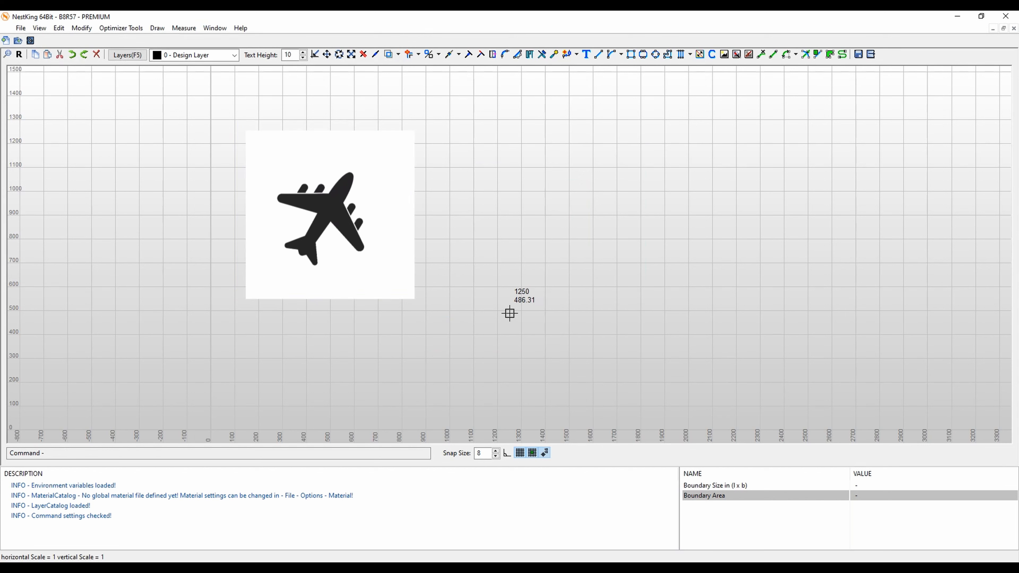
# - Try tracing the airplane picture with a 5 mm offset and a grip slot of 25 mm finger diameter, and undo it
pyautogui.click(383, 239)
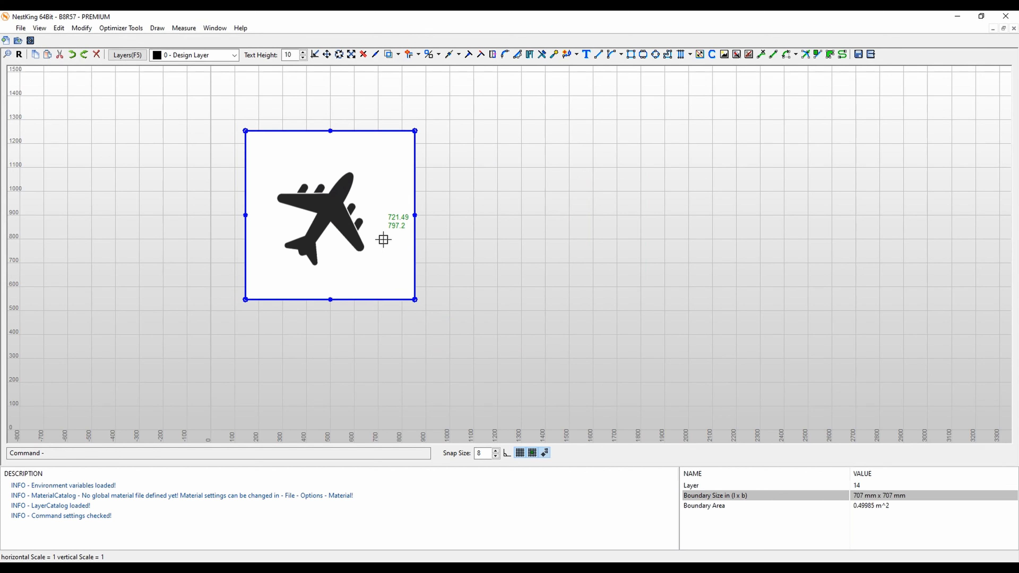
pyautogui.click(737, 55)
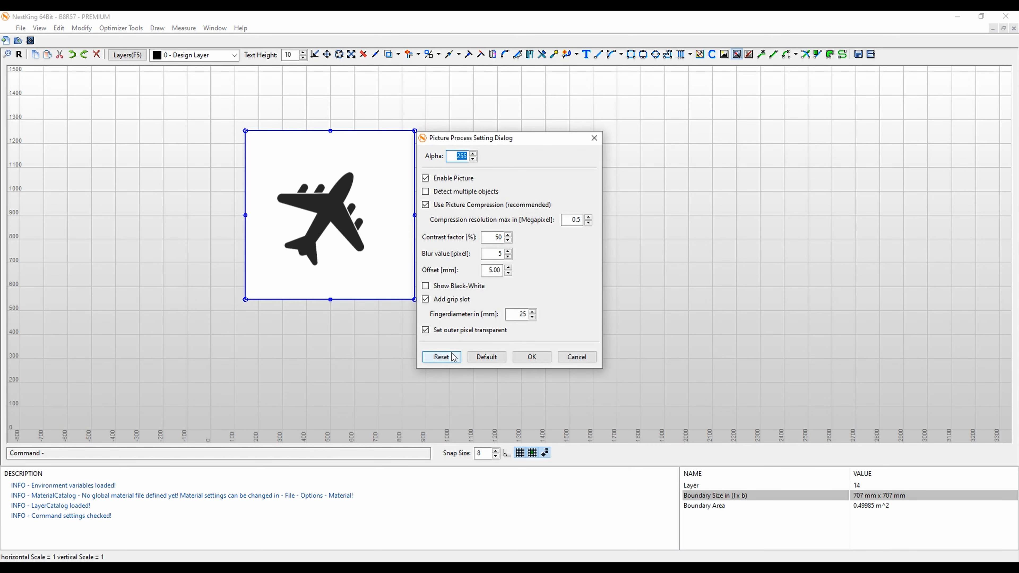
pyautogui.click(531, 357)
pyautogui.scroll(2, 248, 211)
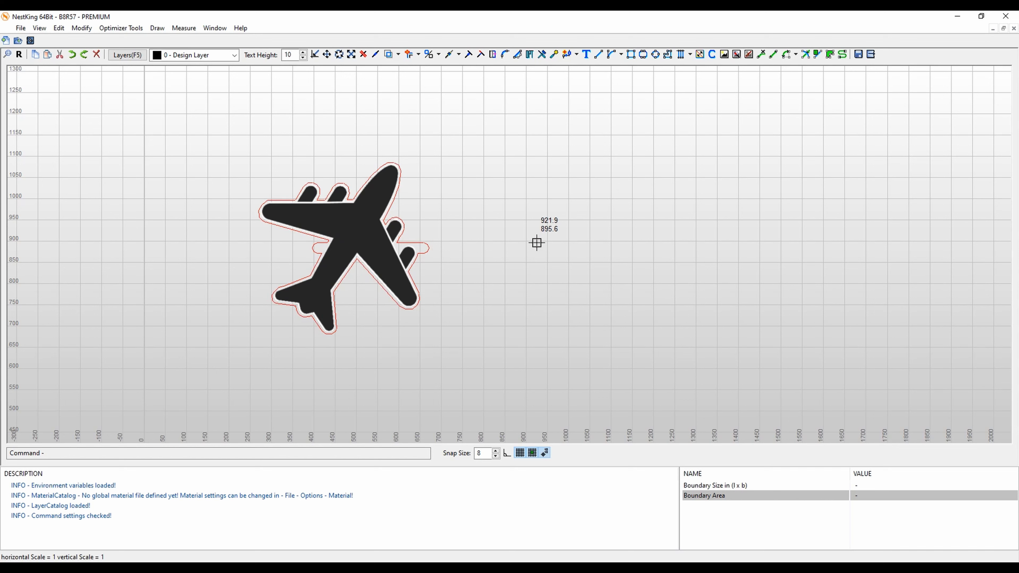
pyautogui.hotkey('ctrl', 'z')
# - Trace the airplane picture's contour with a 2 mm offset and the grip slot disabled
pyautogui.click(500, 153)
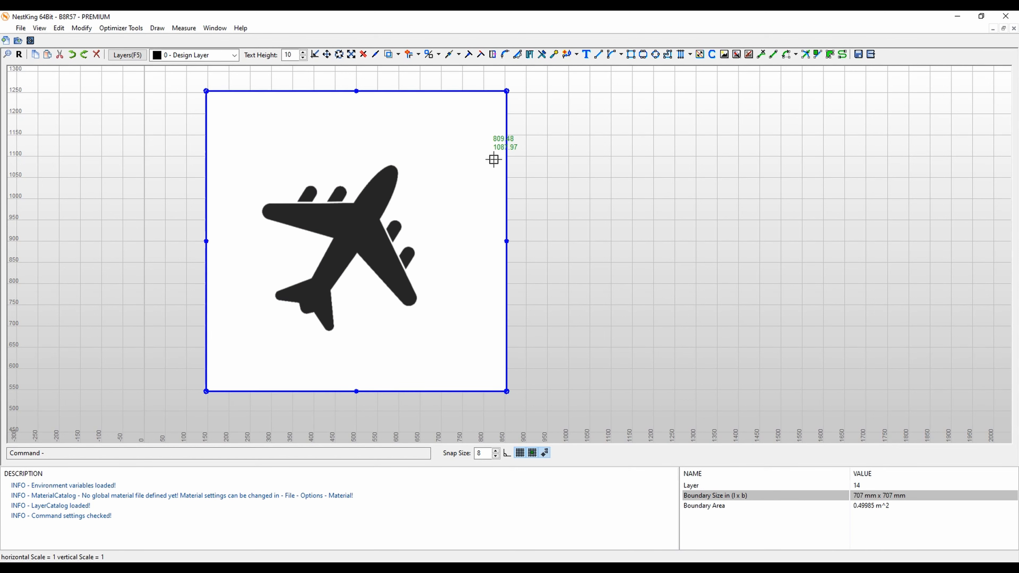
pyautogui.click(737, 54)
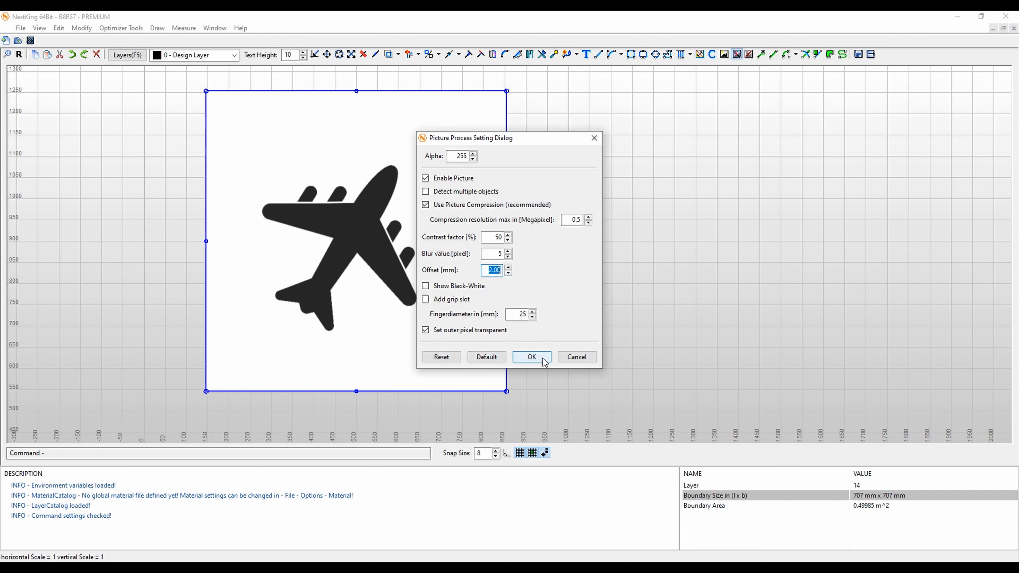
pyautogui.click(532, 357)
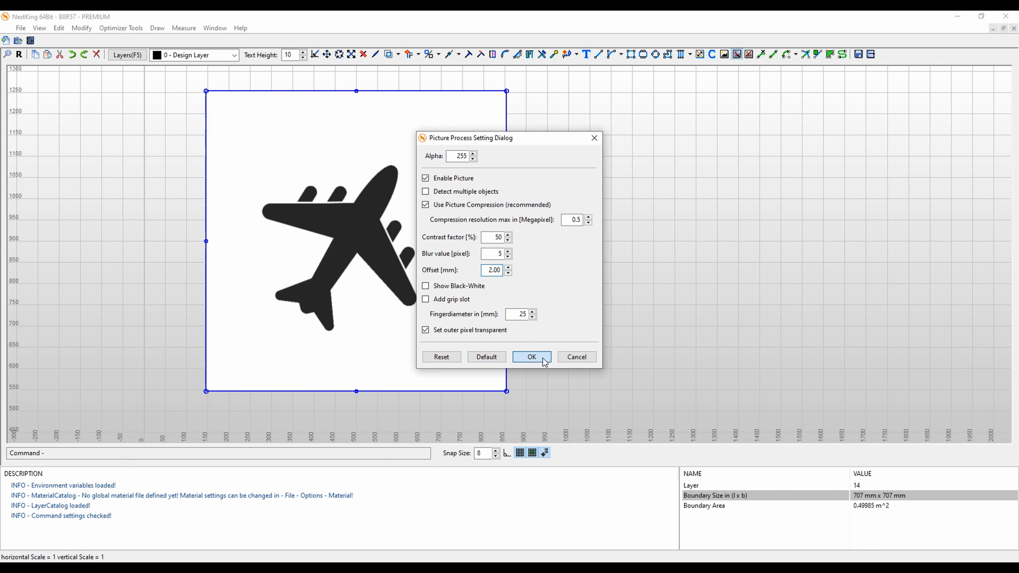
# - Fade the traced airplane picture to grey and apply the drawing to leave the design editor
pyautogui.click(339, 222)
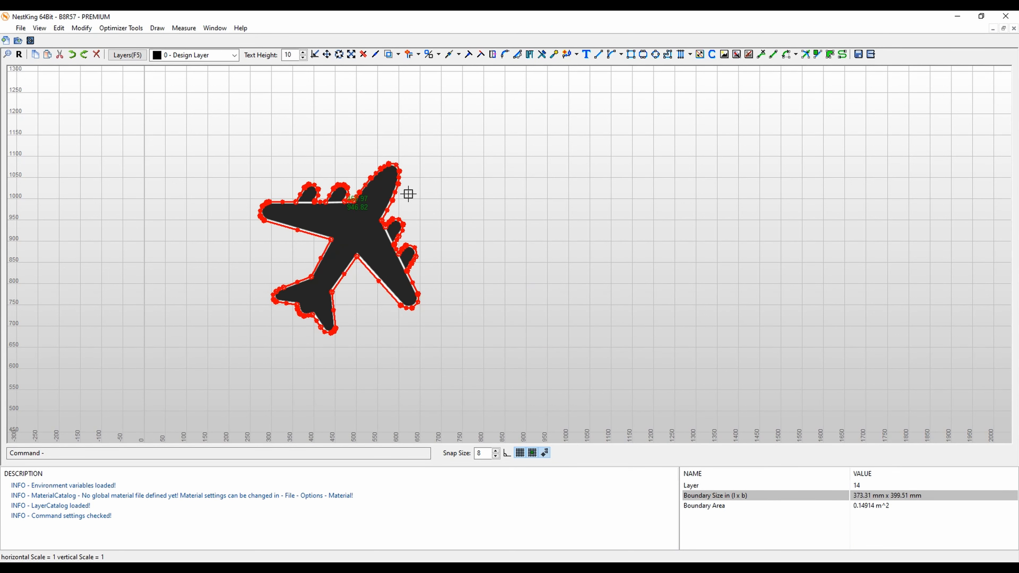
pyautogui.click(748, 54)
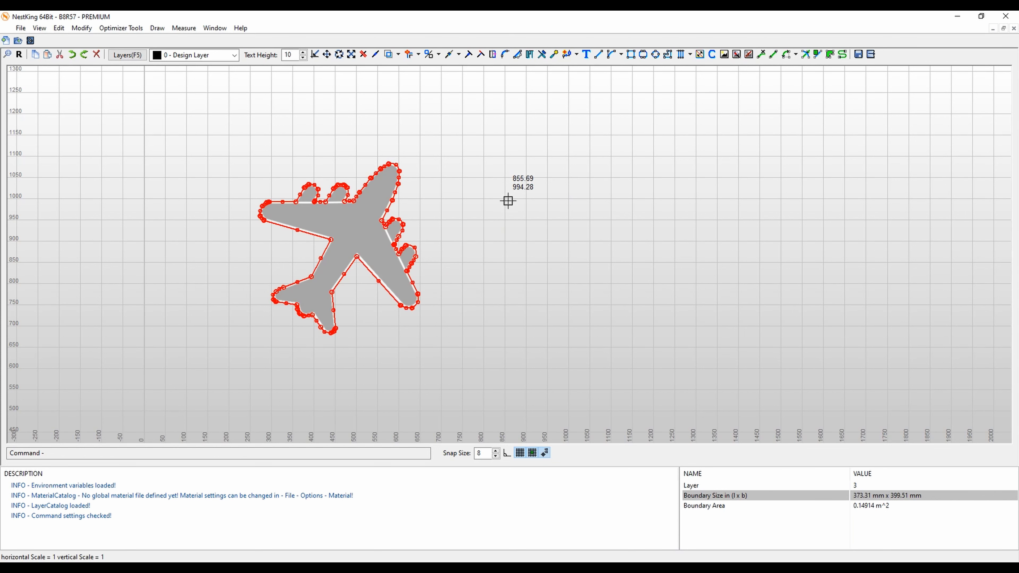
pyautogui.press('Escape')
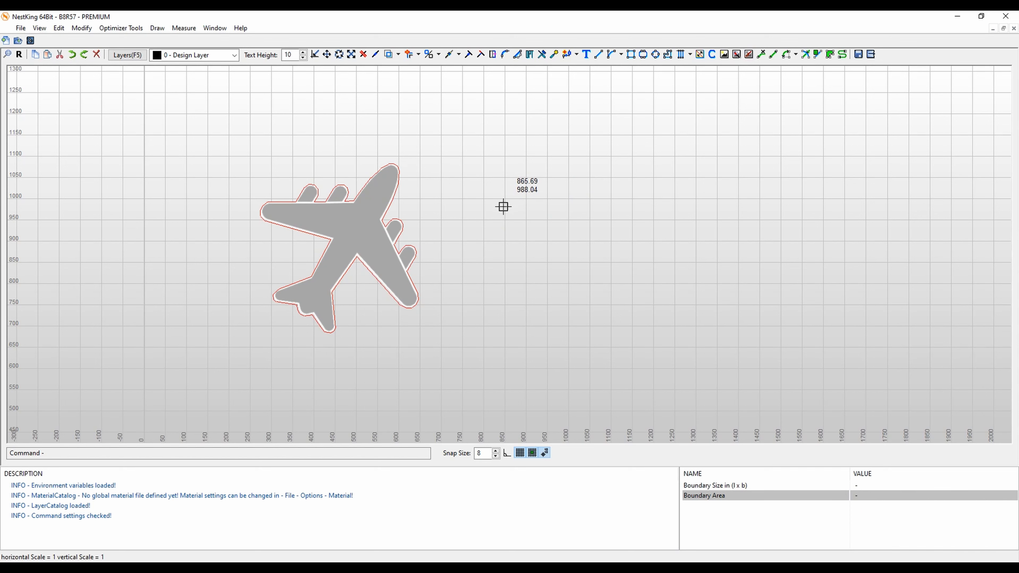
pyautogui.click(373, 221)
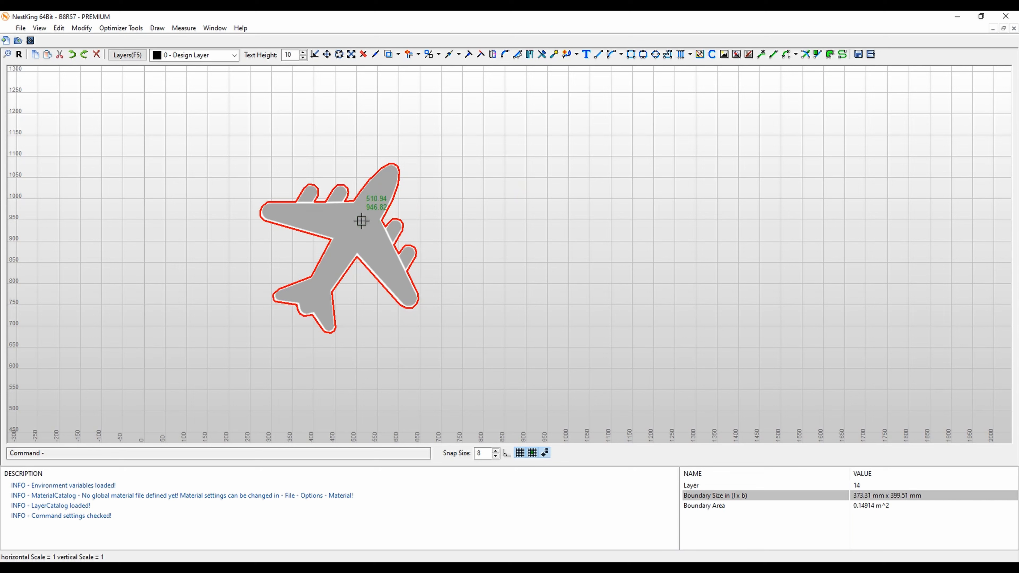
pyautogui.click(870, 55)
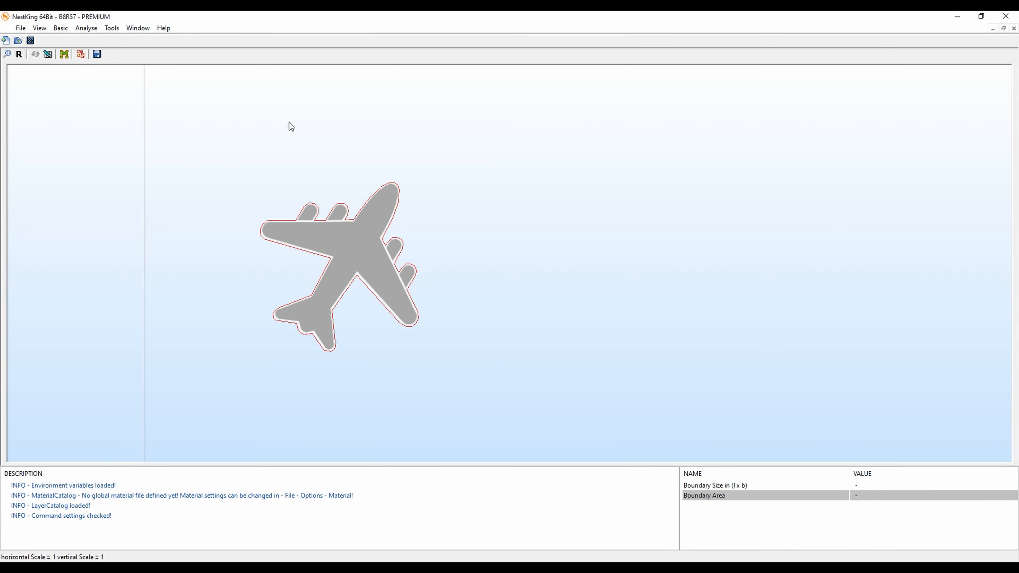
# - Save the drawing as Airplane.dxf and generate master cuts with a 0.10 mm optimization tolerance
pyautogui.click(64, 55)
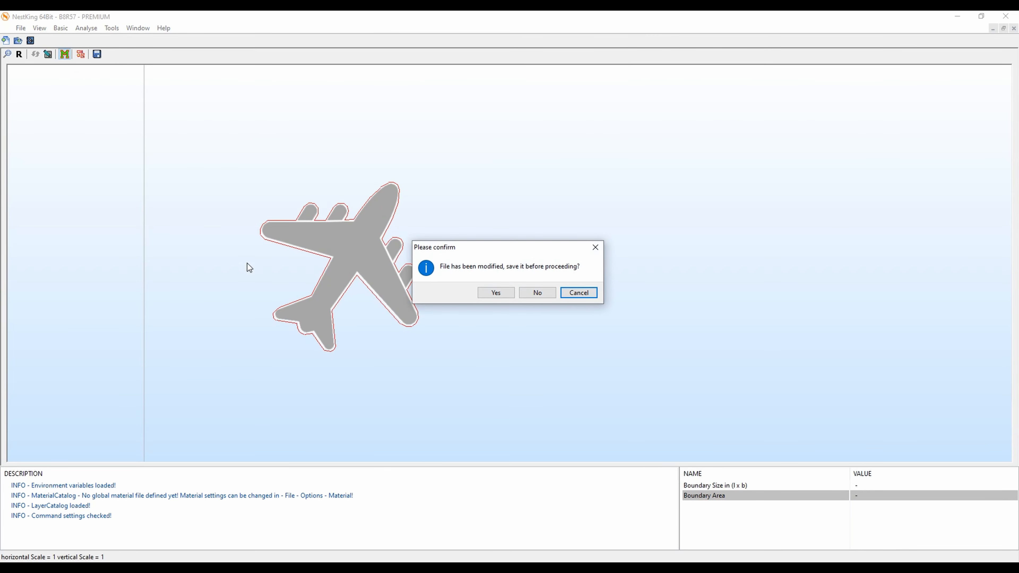
pyautogui.click(502, 295)
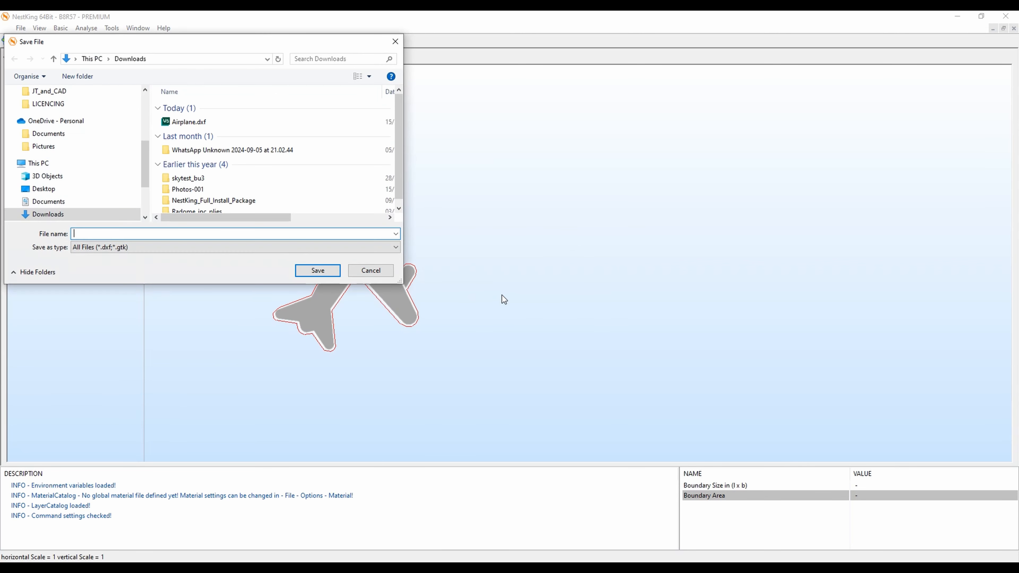
pyautogui.click(211, 126)
pyautogui.click(317, 271)
pyautogui.click(536, 294)
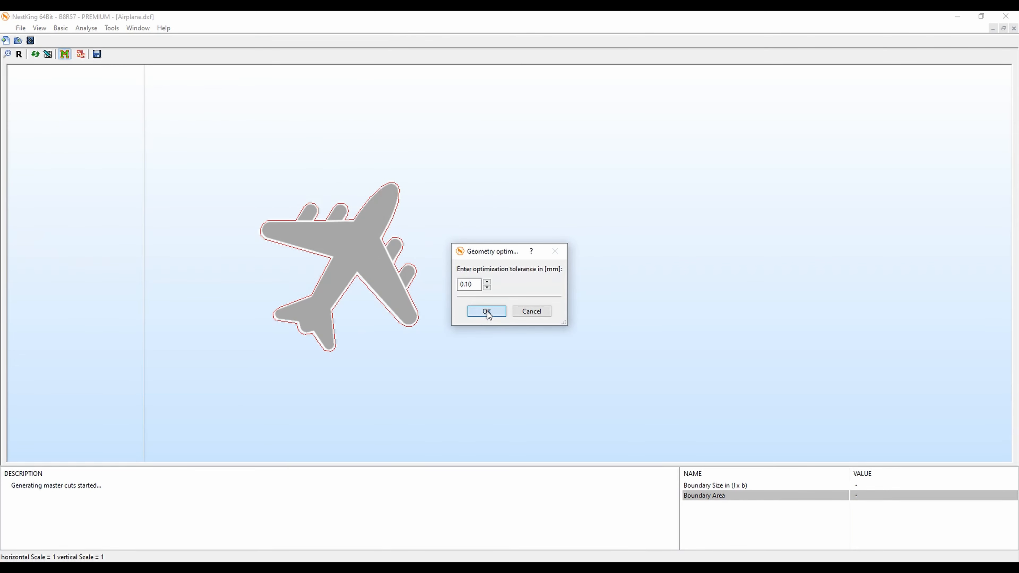
pyautogui.click(487, 311)
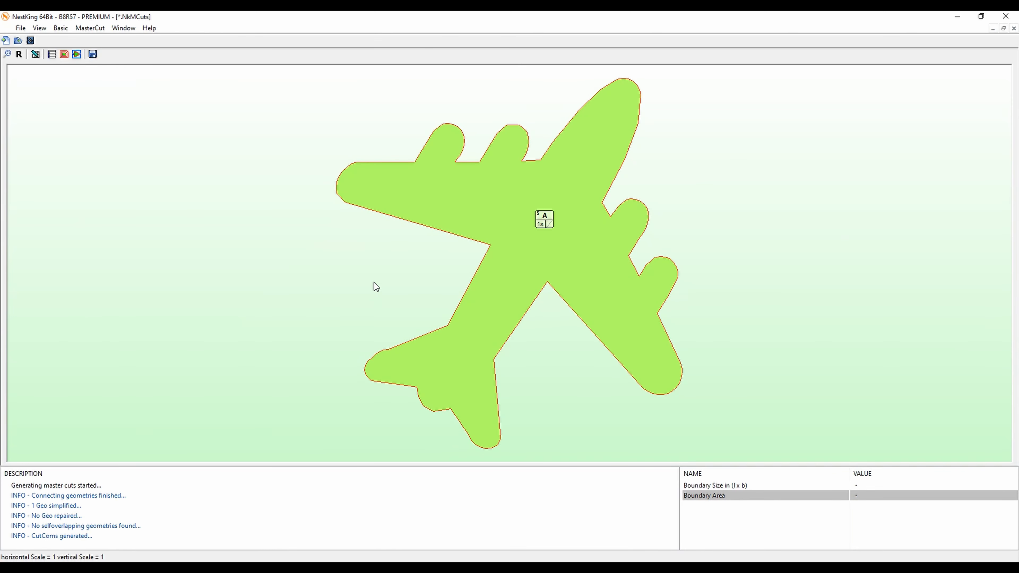
# - Rotate the airplane outline counterclockwise about a point at its tail so that the nose points almost straight up
pyautogui.scroll(-3, 407, 233)
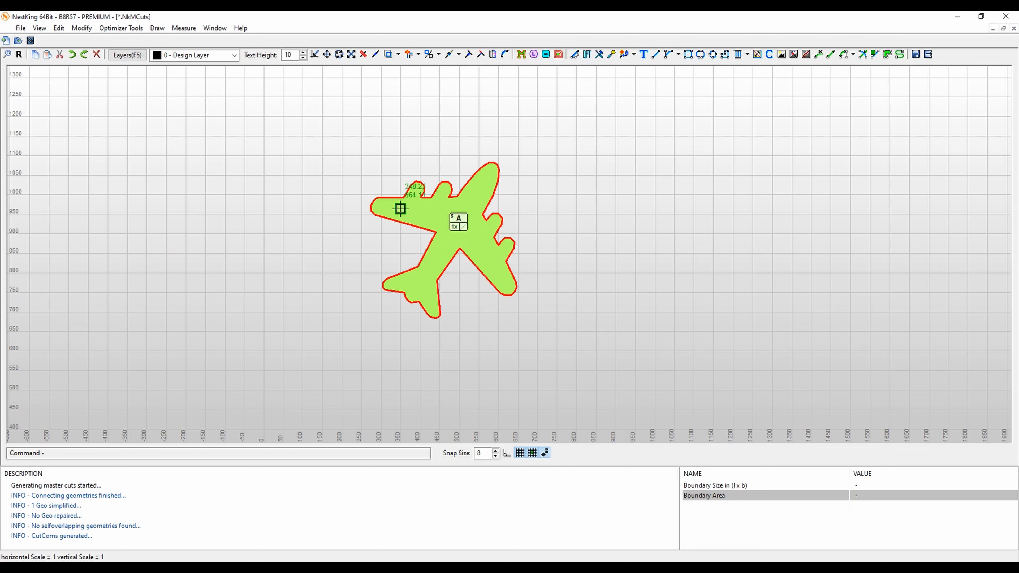
pyautogui.click(429, 212)
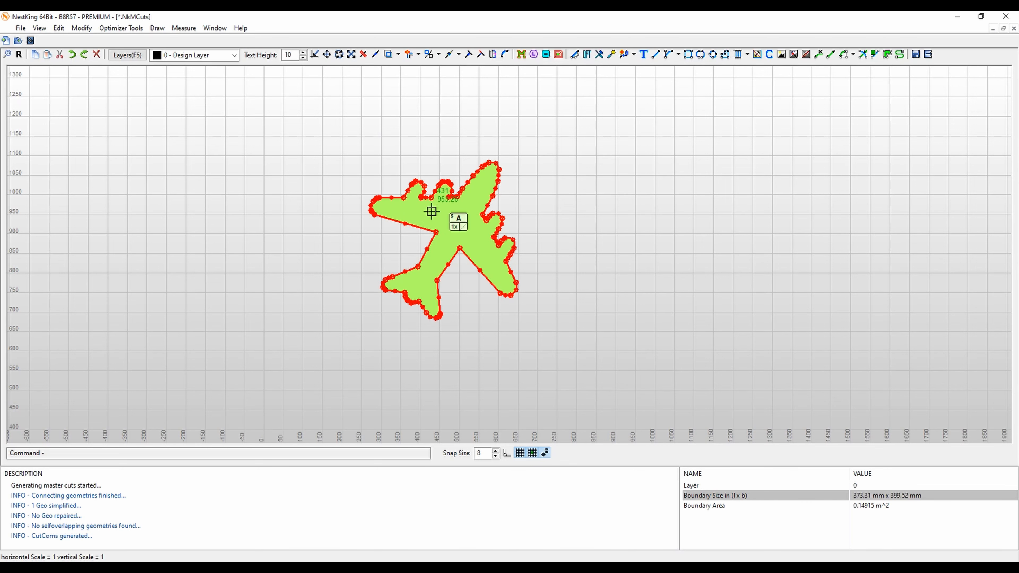
pyautogui.click(342, 55)
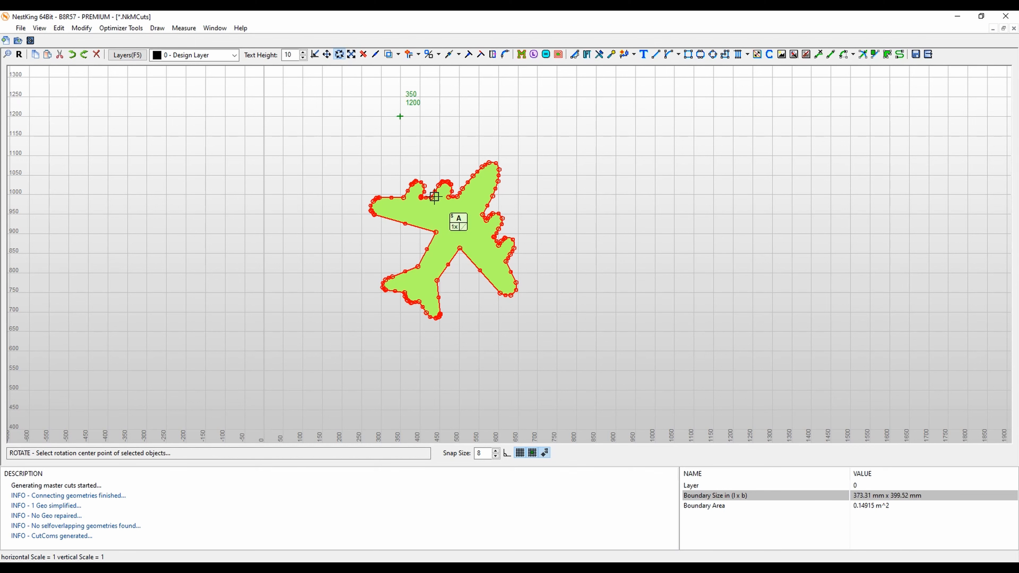
pyautogui.scroll(5, 435, 228)
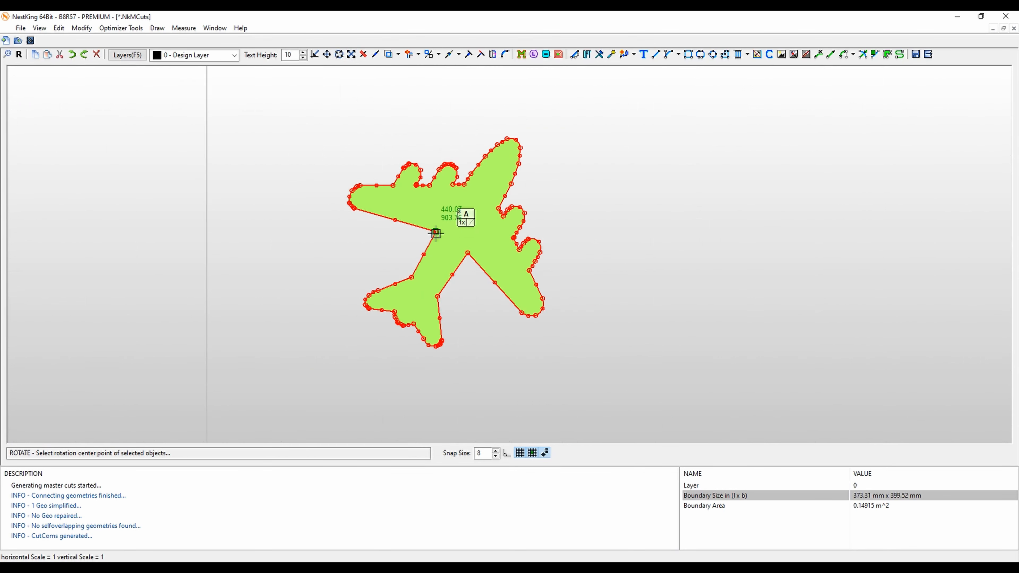
pyautogui.moveTo(541, 330); pyautogui.dragTo(539, 239, button='middle')
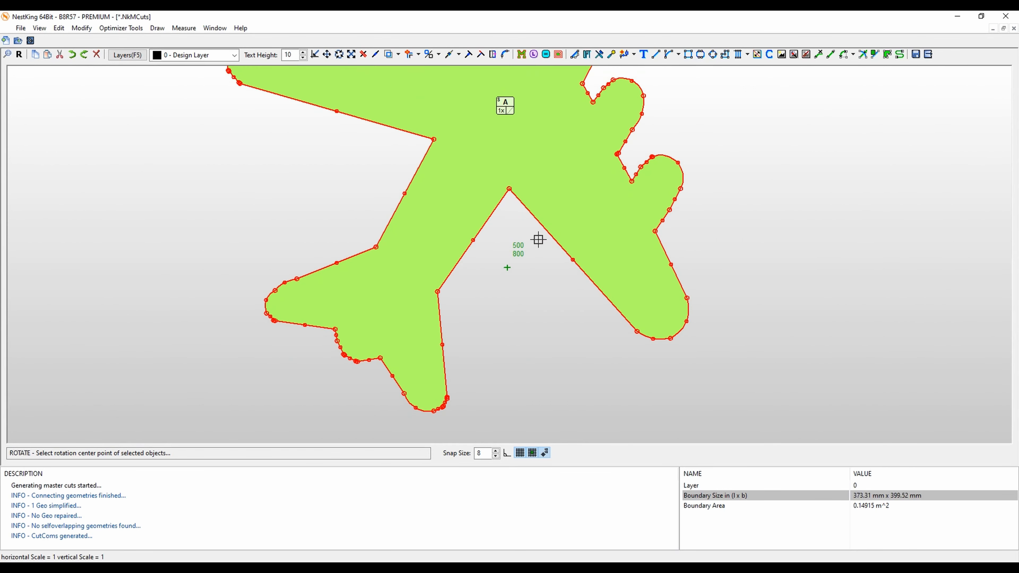
pyautogui.click(368, 304)
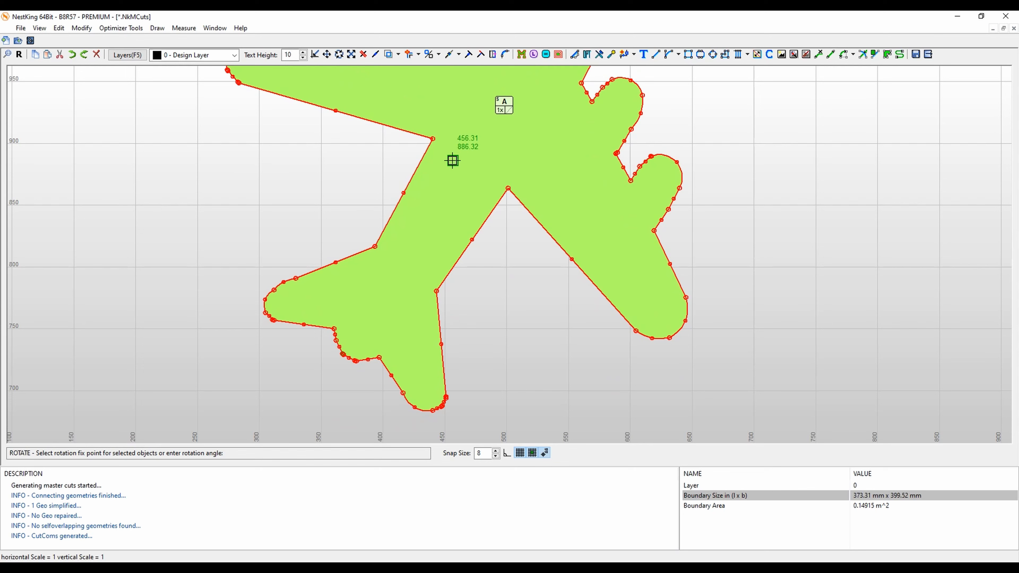
pyautogui.click(436, 291)
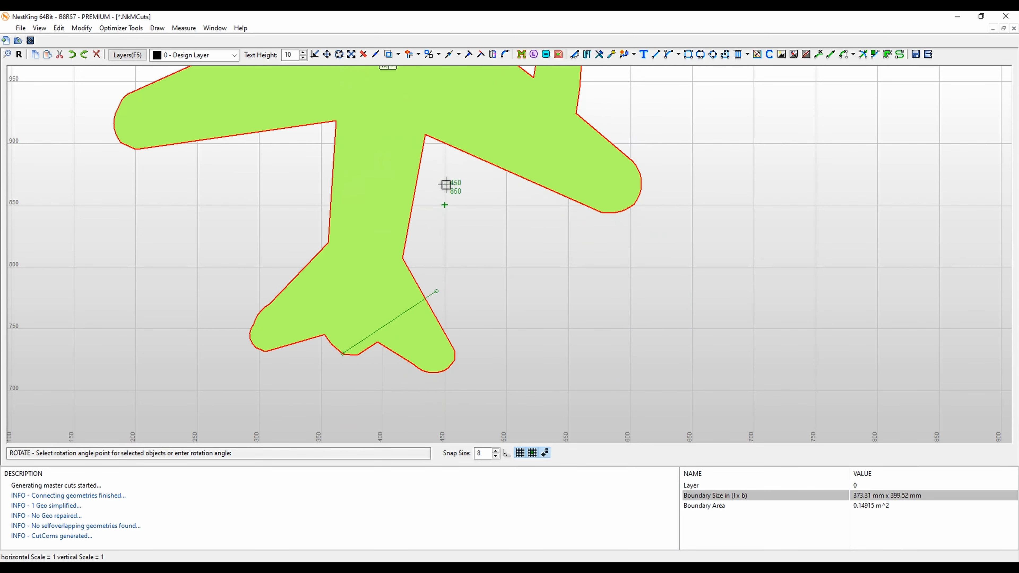
pyautogui.click(433, 170)
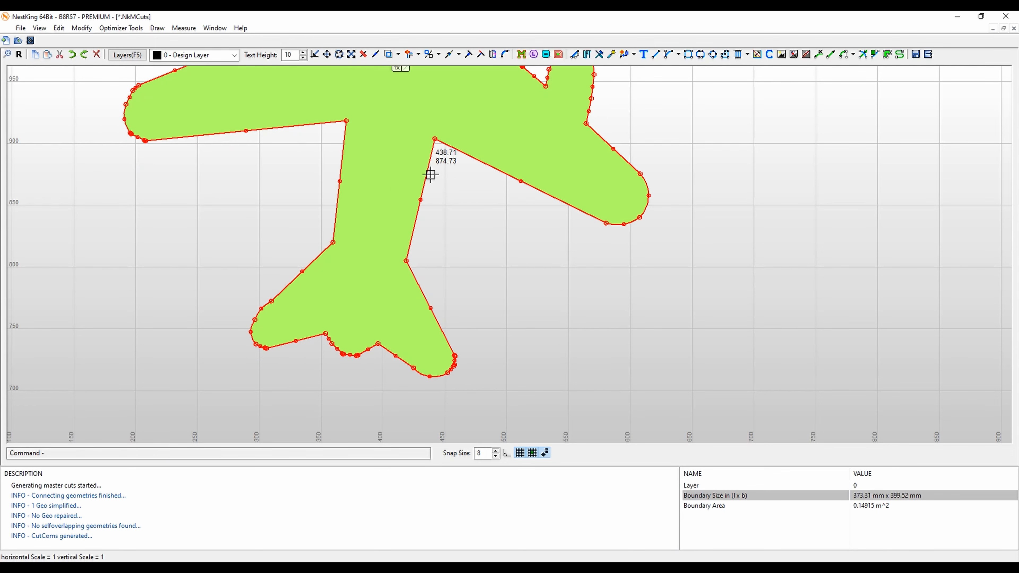
pyautogui.click(344, 355)
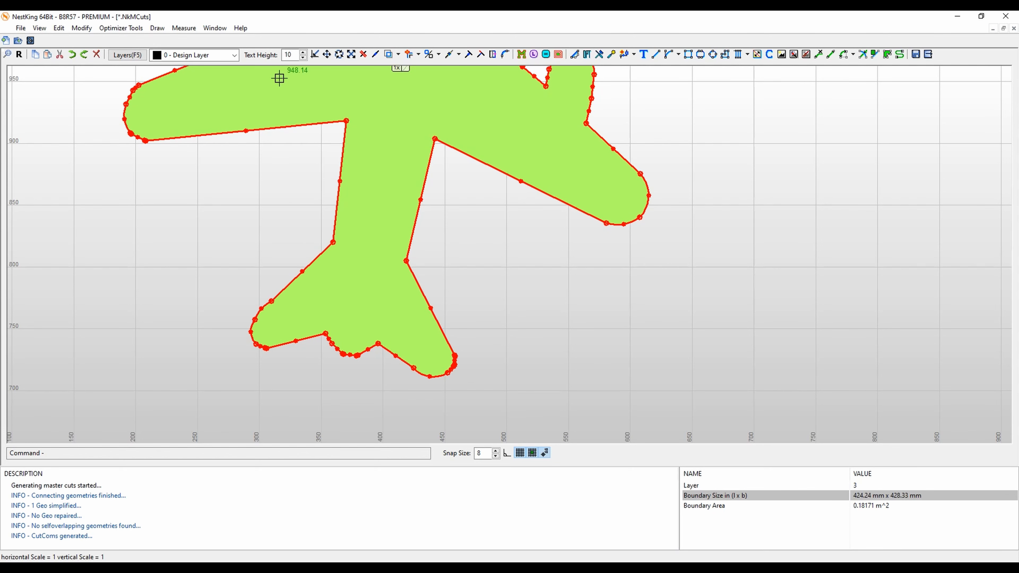
pyautogui.click(338, 55)
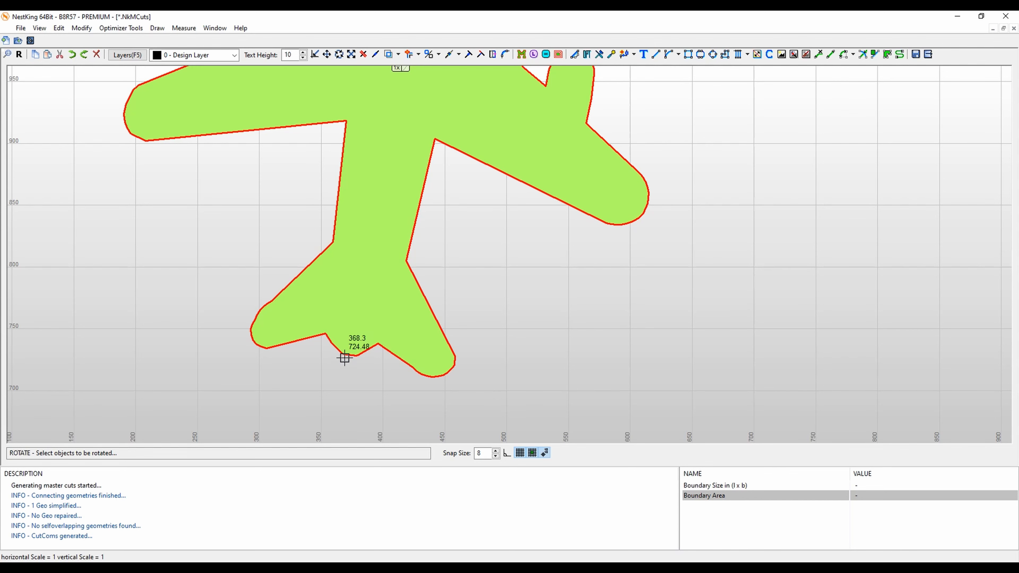
pyautogui.scroll(-2, 367, 247)
pyautogui.moveTo(428, 212); pyautogui.dragTo(439, 309, button='middle')
pyautogui.press('Escape')
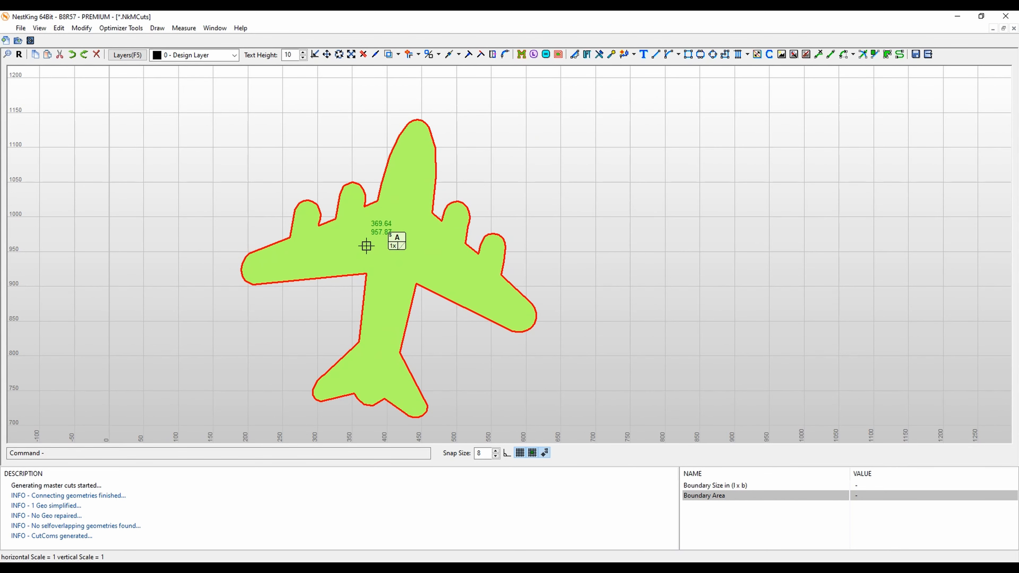
# - Scale the airplane outline down about its left wingtip to an overall width of about 48 mm
pyautogui.click(381, 225)
pyautogui.click(351, 54)
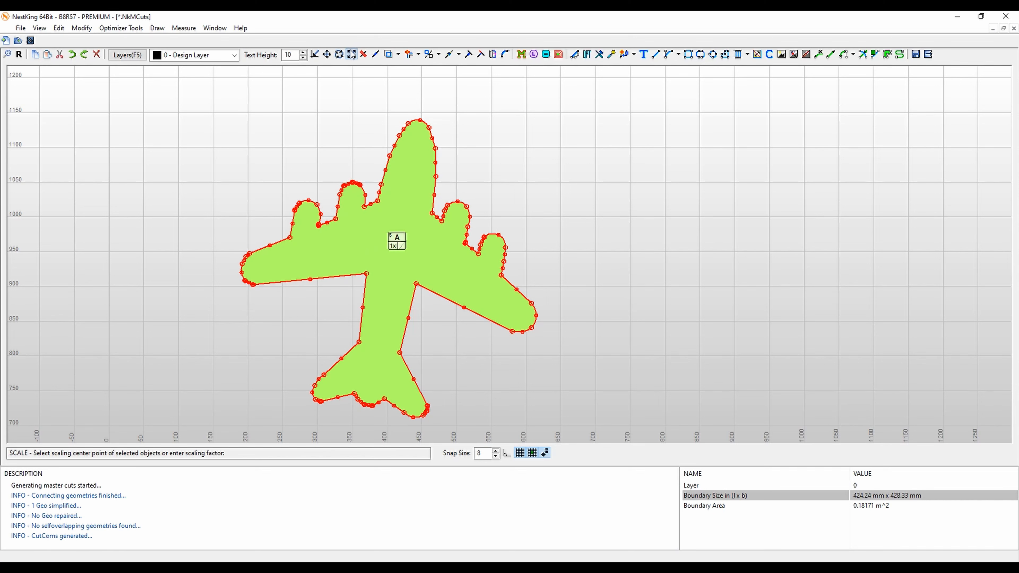
pyautogui.click(249, 255)
pyautogui.click(532, 302)
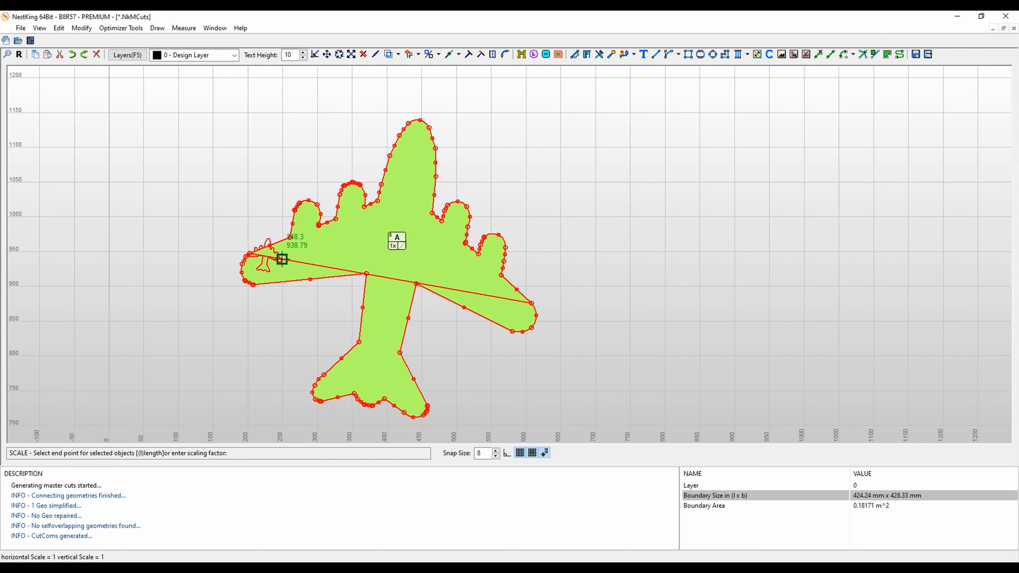
pyautogui.click(252, 254)
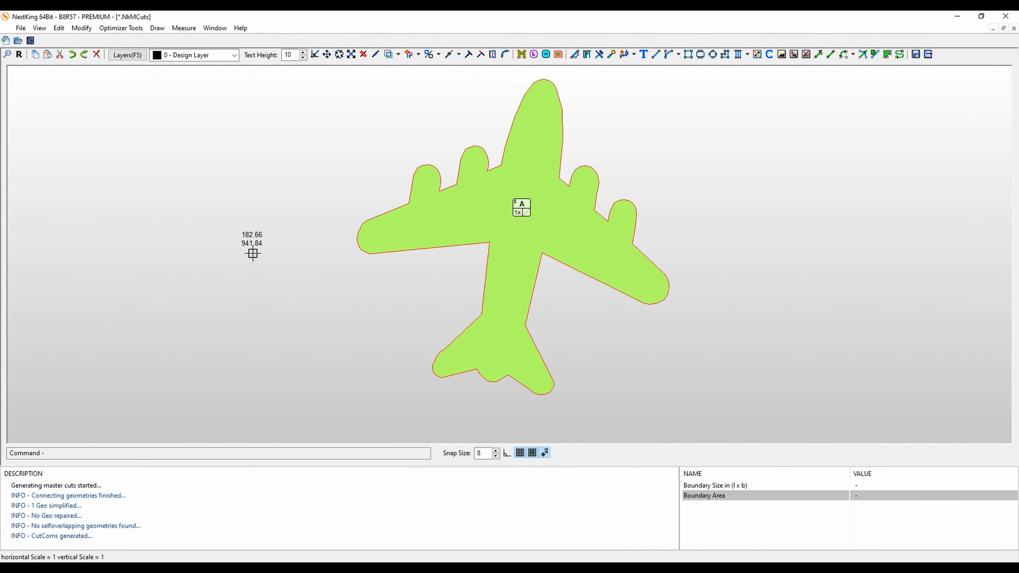
pyautogui.scroll(-3, 305, 245)
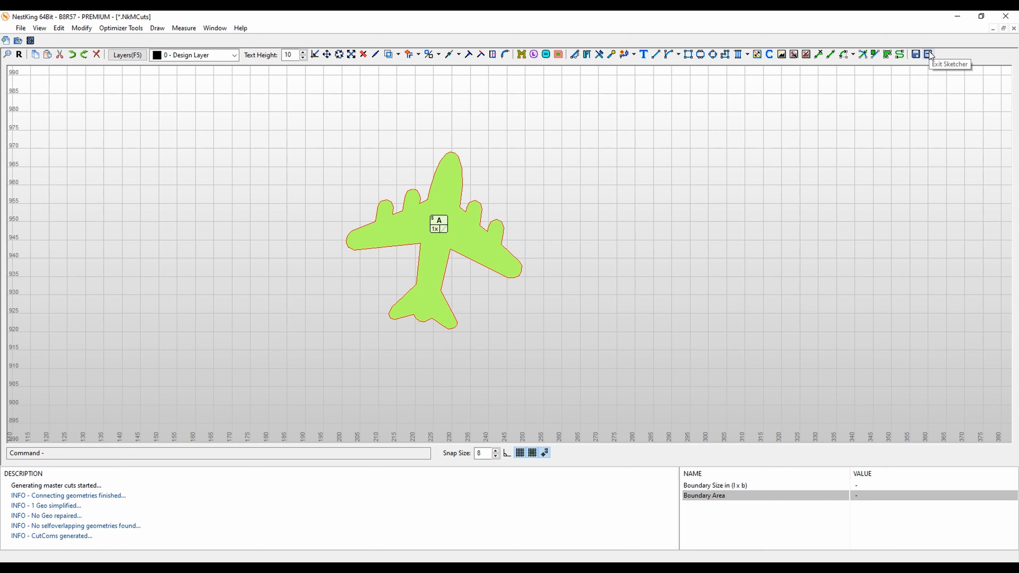
# - Save the master cuts as Airplane.NkMCuts and set the airplane's ST1 quantity to 200
pyautogui.click(917, 55)
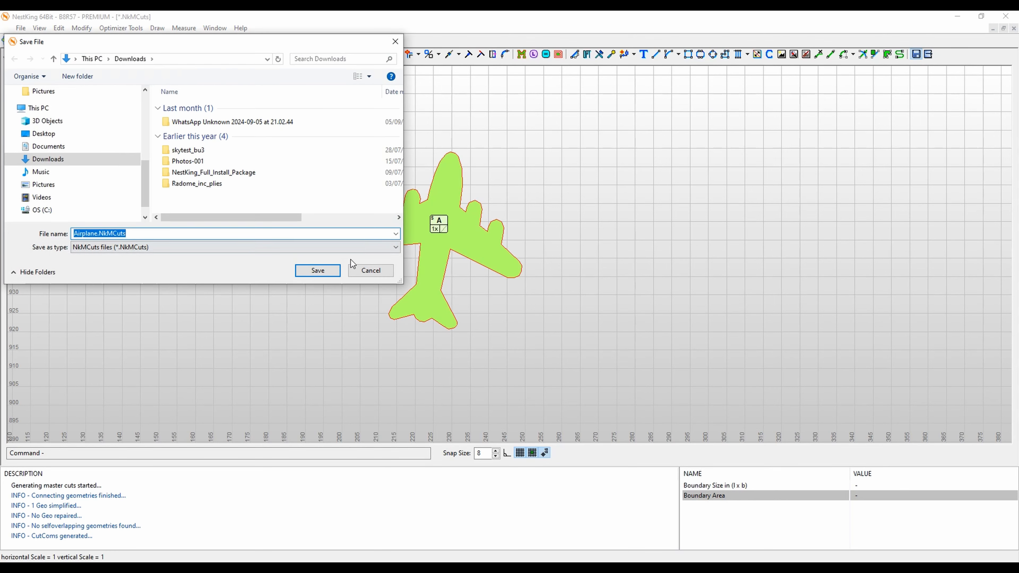
pyautogui.click(319, 271)
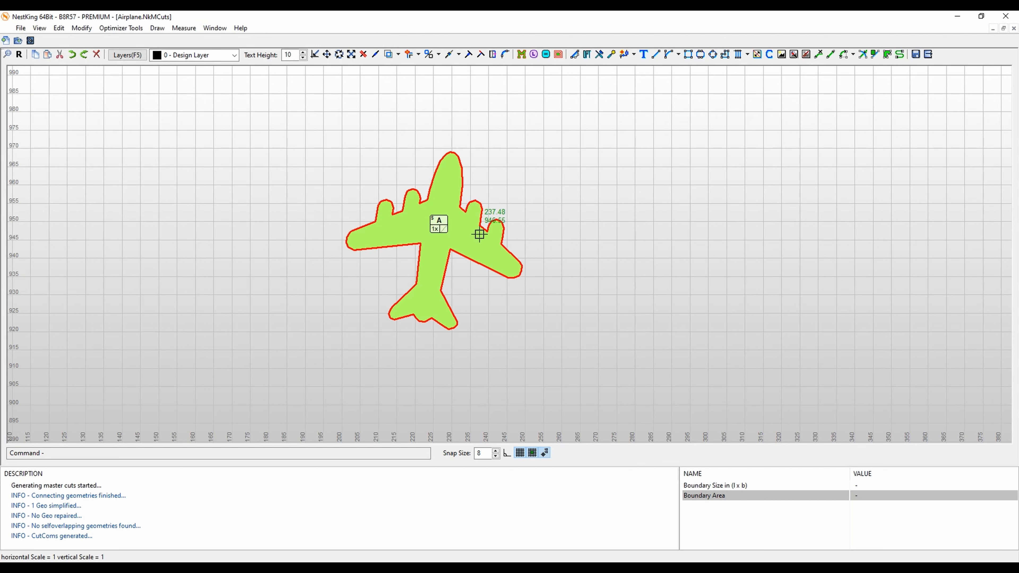
pyautogui.doubleClick(470, 234)
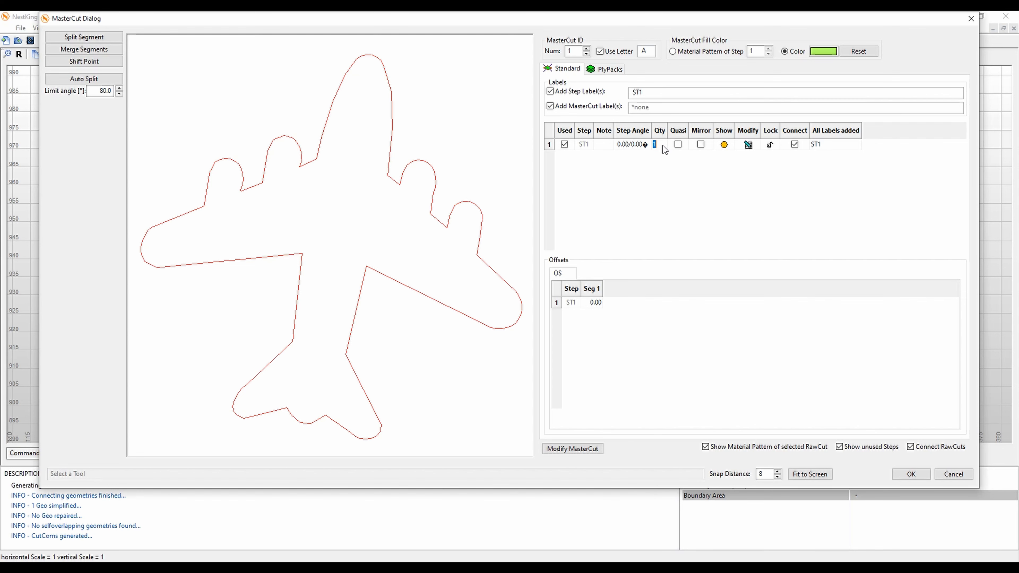
pyautogui.write('1')
pyautogui.click(681, 183)
pyautogui.click(909, 475)
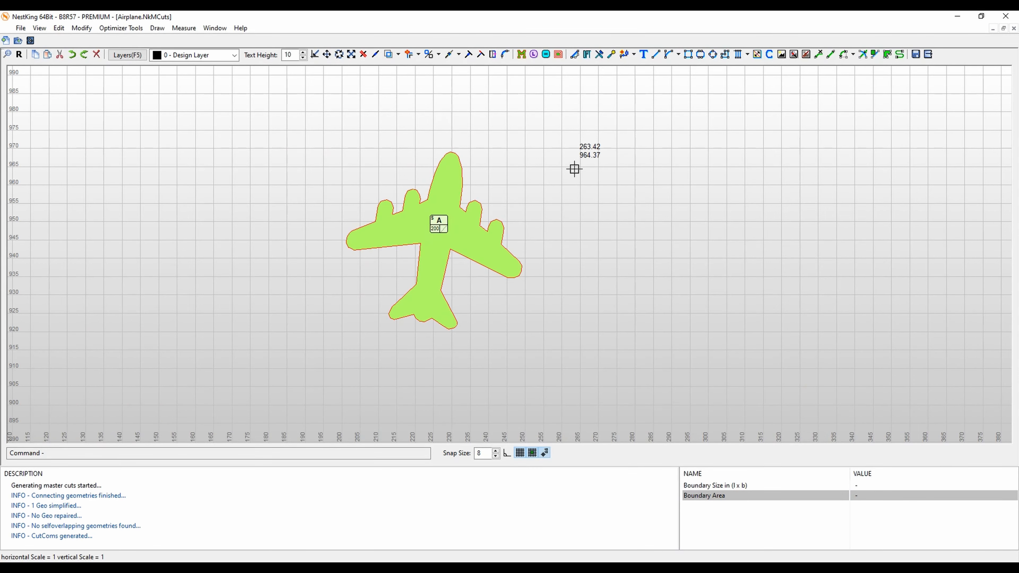
# - Open the airplane master cut for modification and examine the corners beside the left-wing engines closely
pyautogui.scroll(3, 402, 202)
pyautogui.scroll(-3, 418, 200)
pyautogui.doubleClick(482, 231)
pyautogui.click(566, 449)
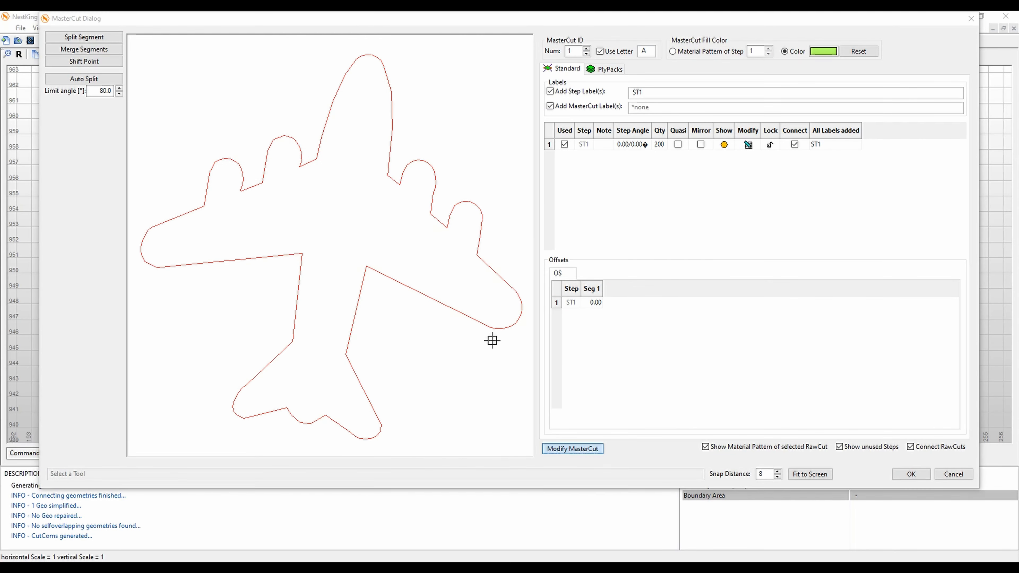
pyautogui.scroll(4, 402, 238)
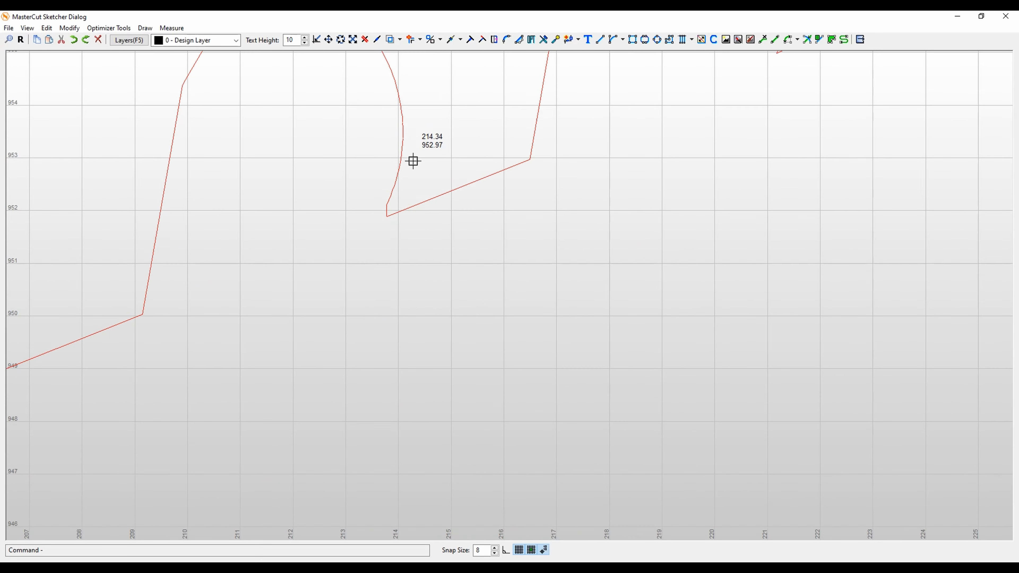
pyautogui.rightClick(480, 121)
pyautogui.click(508, 222)
pyautogui.moveTo(461, 176)
pyautogui.mouseDown(button='middle')
pyautogui.moveTo(481, 248)
pyautogui.moveTo(517, 294)
pyautogui.mouseUp(button='middle')
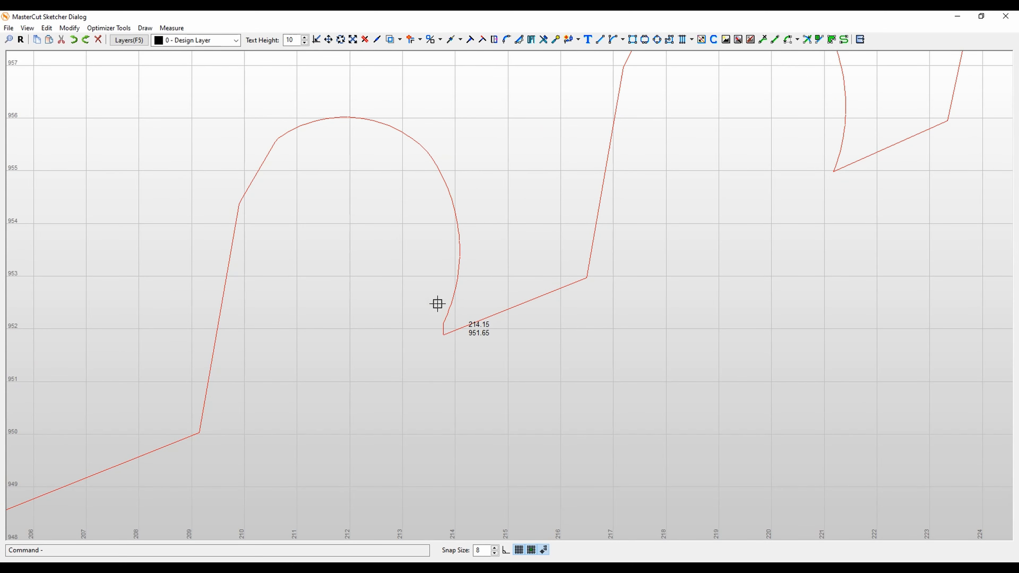
pyautogui.scroll(-3, 462, 223)
pyautogui.scroll(3, 582, 208)
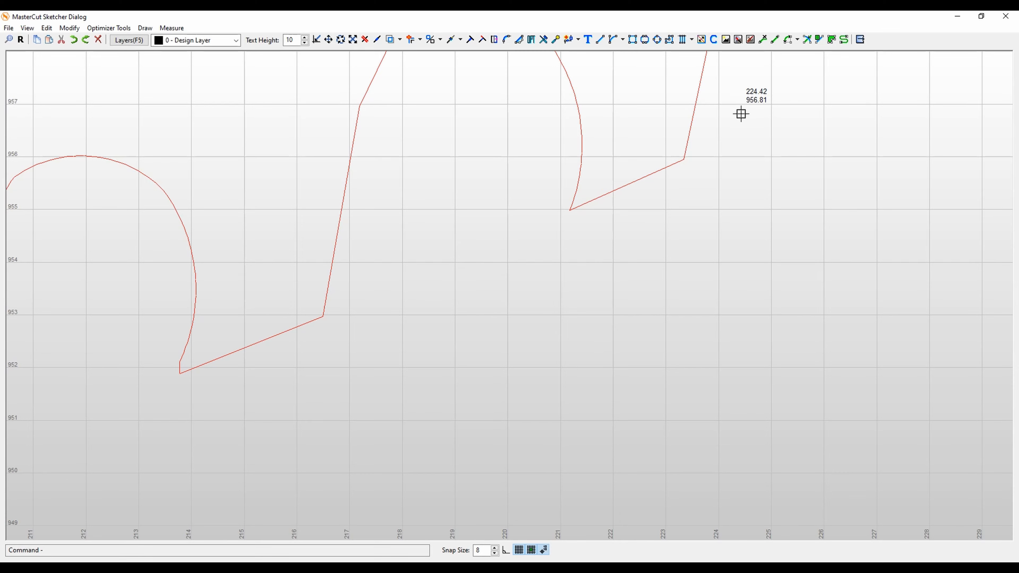
pyautogui.scroll(-3, 593, 205)
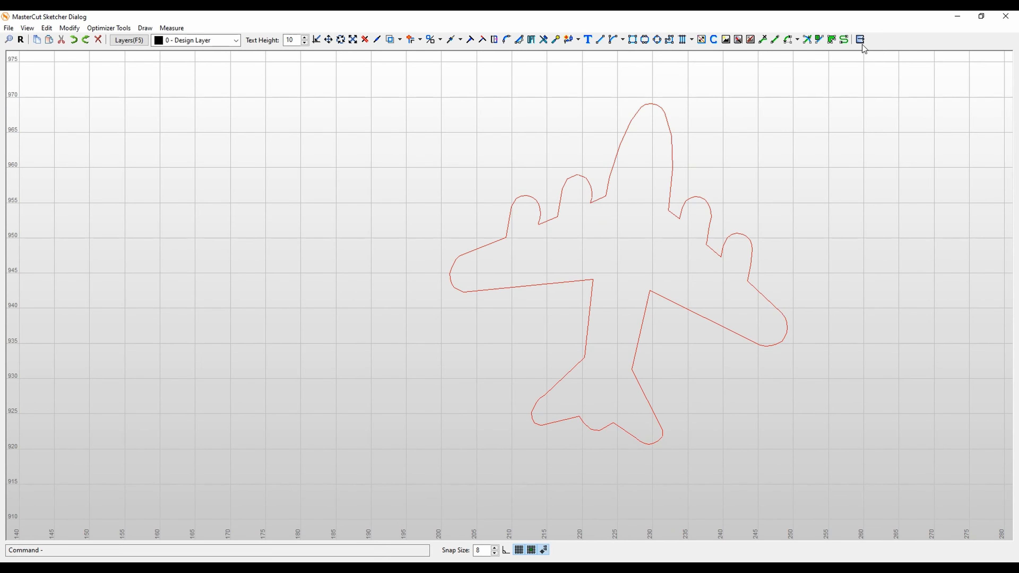
pyautogui.click(859, 39)
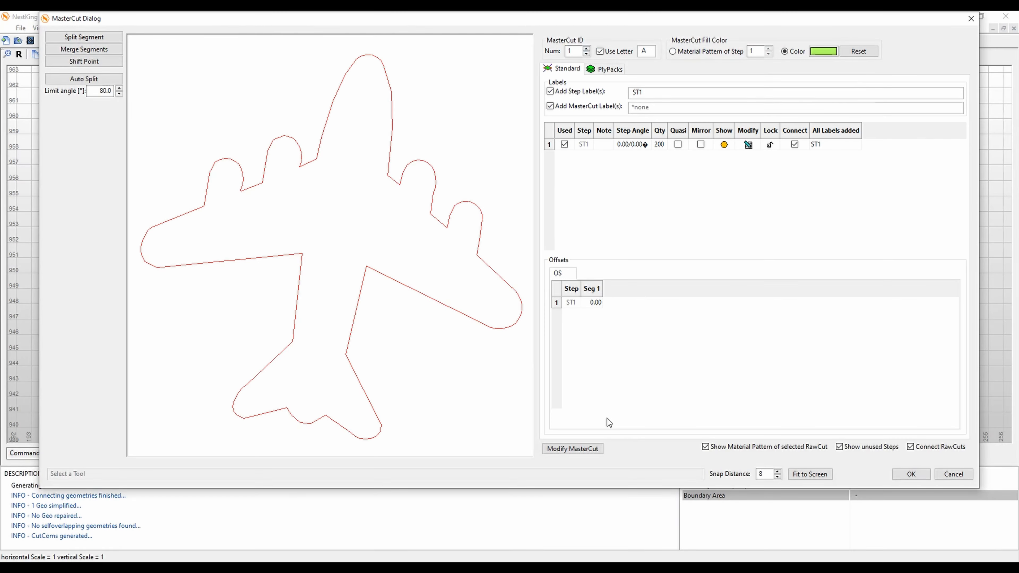
pyautogui.click(910, 474)
# - Generate the master cut output and start nesting all cuts with a 0.10 mm maximum deviation in the pre-nest settings
pyautogui.click(928, 54)
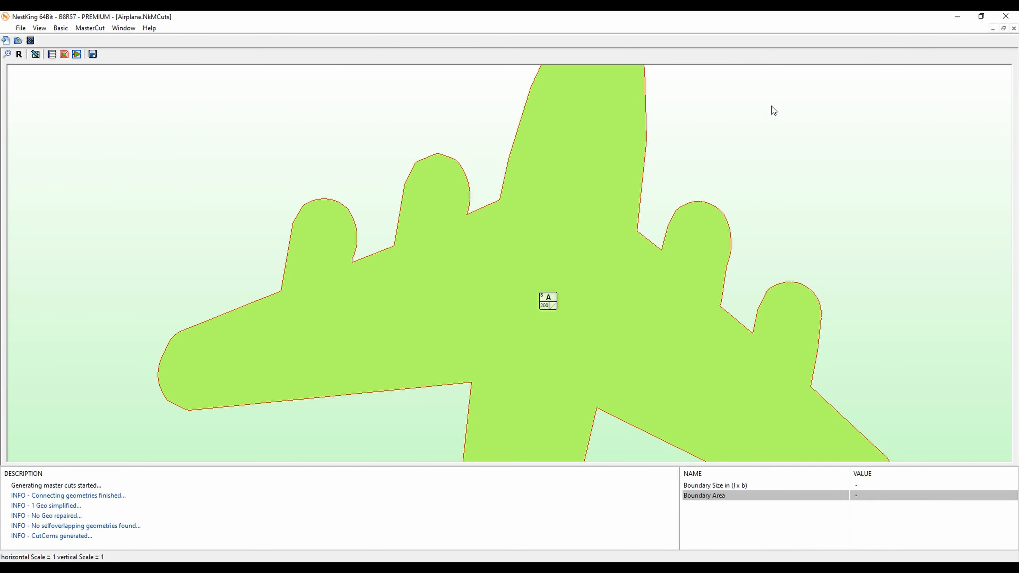
pyautogui.scroll(5, 220, 135)
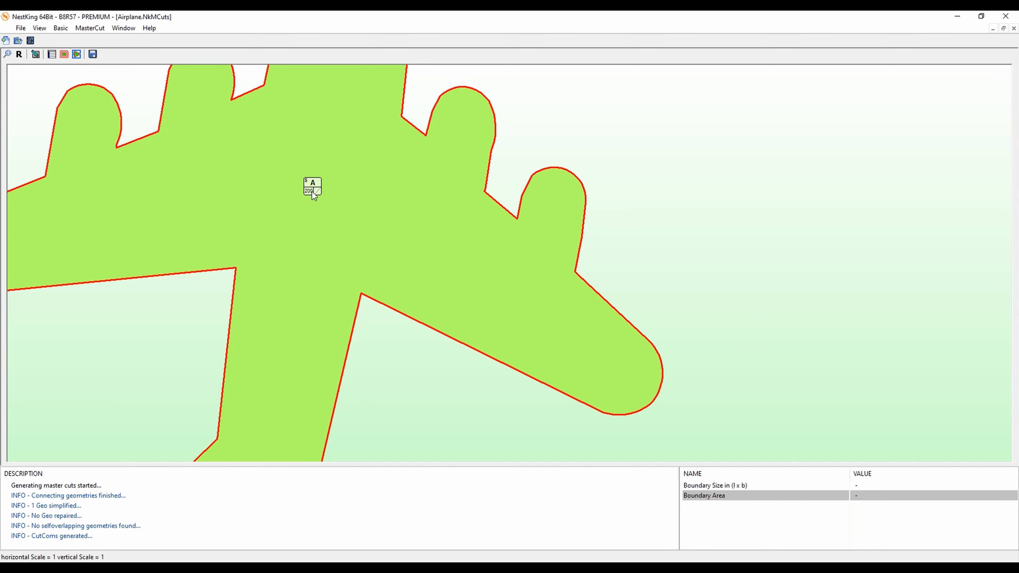
pyautogui.scroll(-5, 312, 192)
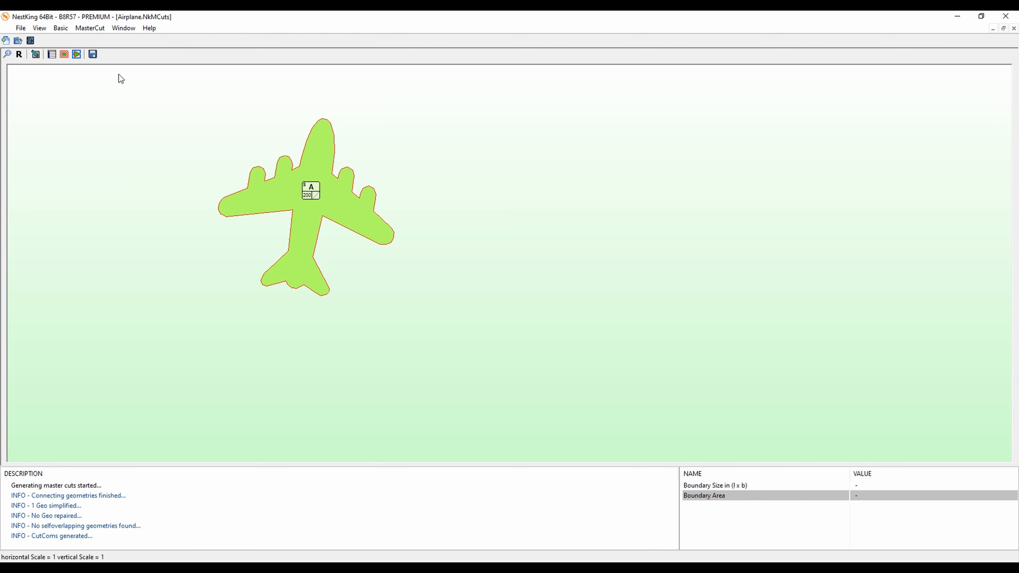
pyautogui.click(77, 54)
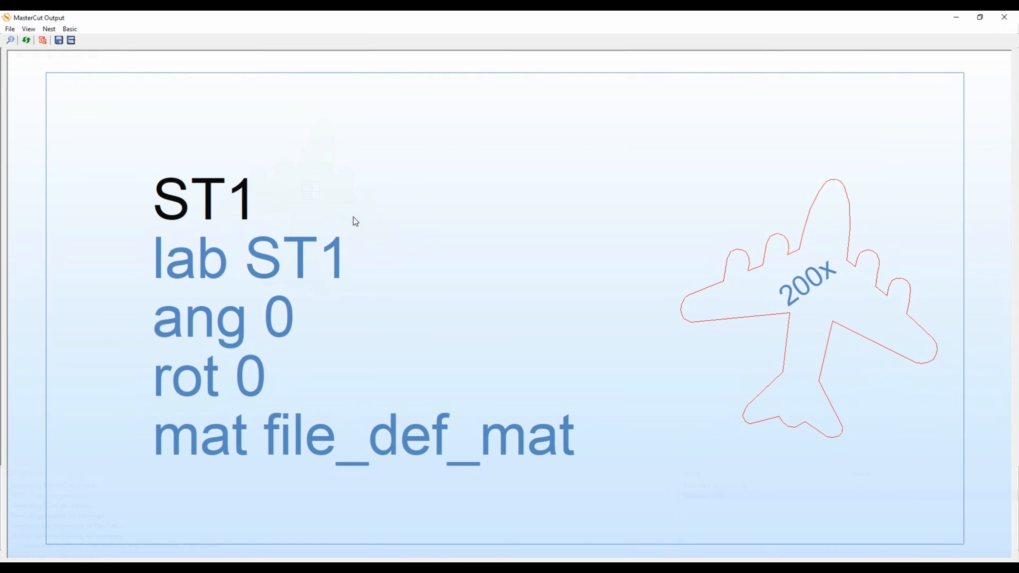
pyautogui.scroll(-2, 519, 246)
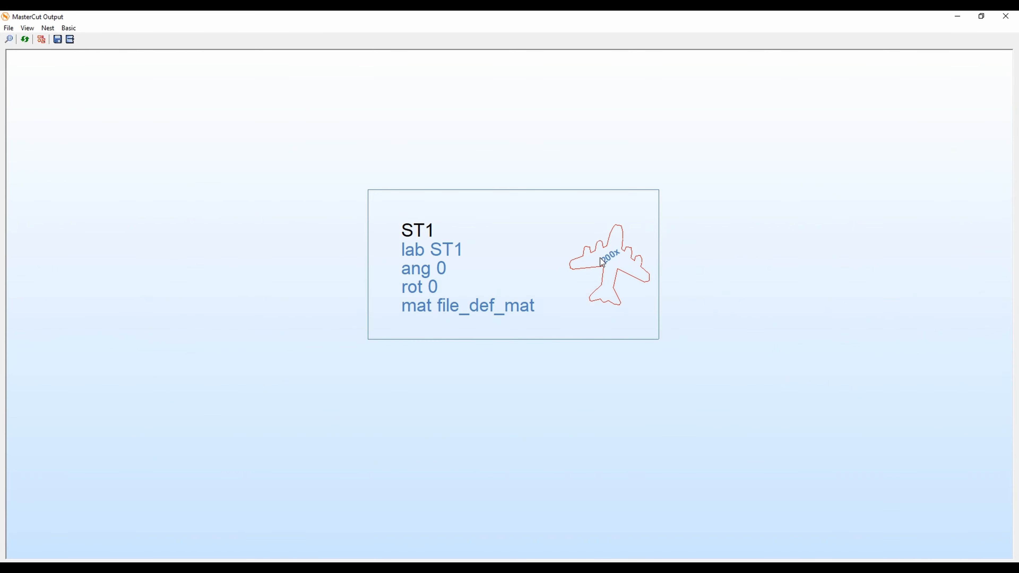
pyautogui.click(42, 40)
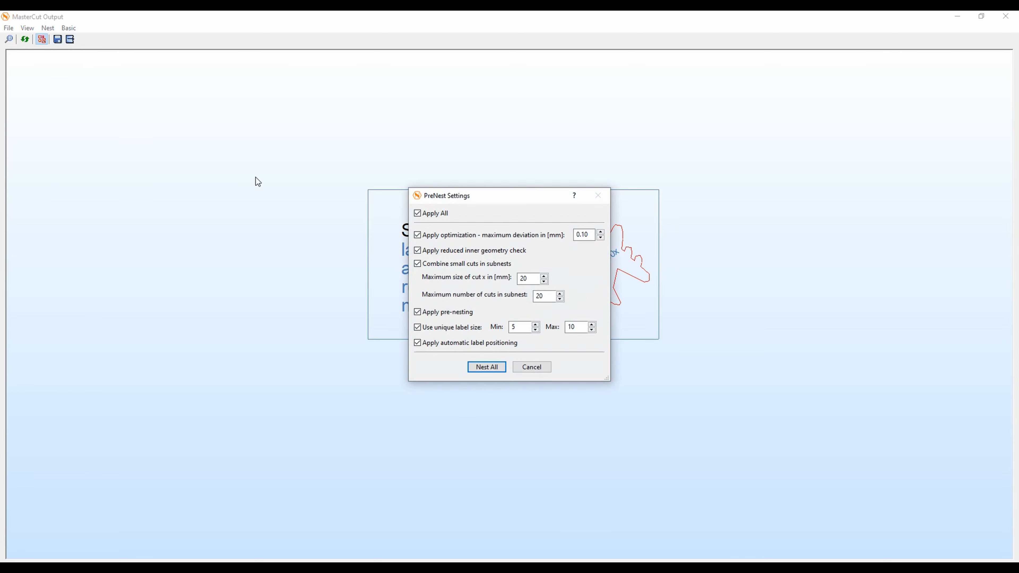
pyautogui.click(470, 367)
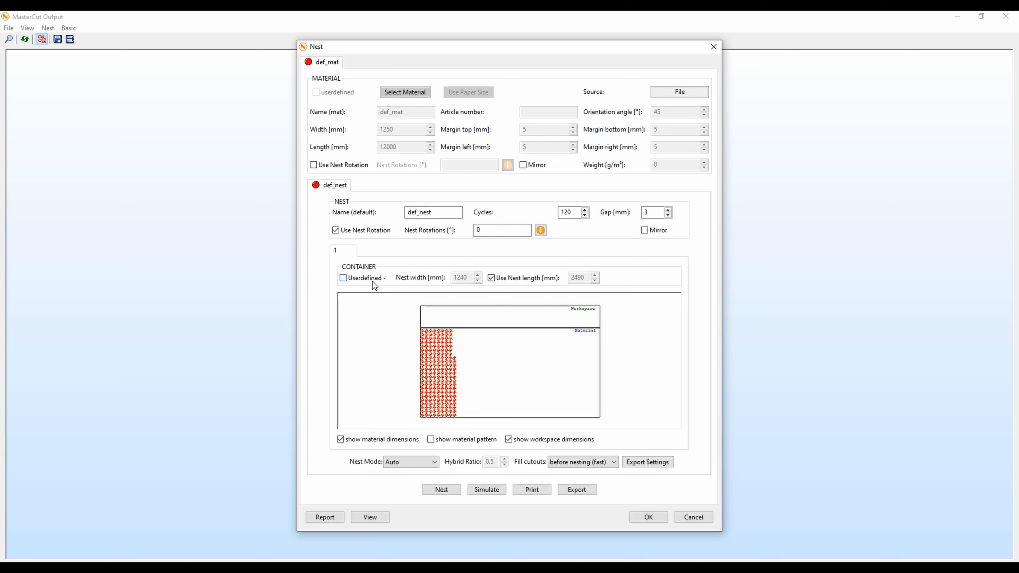
# - Define a custom nest container with a width of 500 mm and a length of 1000 mm
pyautogui.click(343, 278)
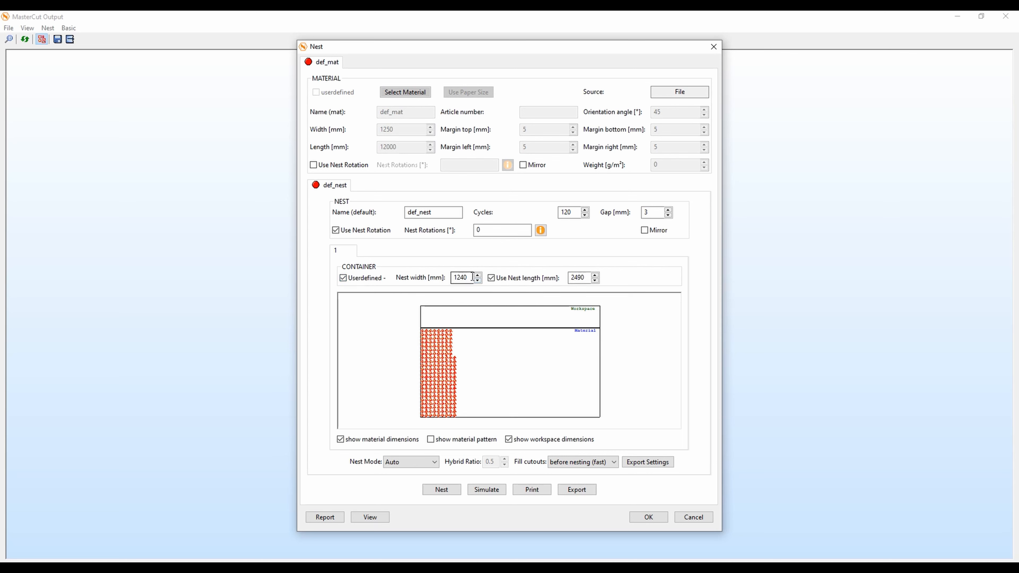
pyautogui.moveTo(470, 278); pyautogui.dragTo(453, 279)
pyautogui.write('500')
pyautogui.moveTo(590, 280); pyautogui.dragTo(570, 281)
pyautogui.write('1000')
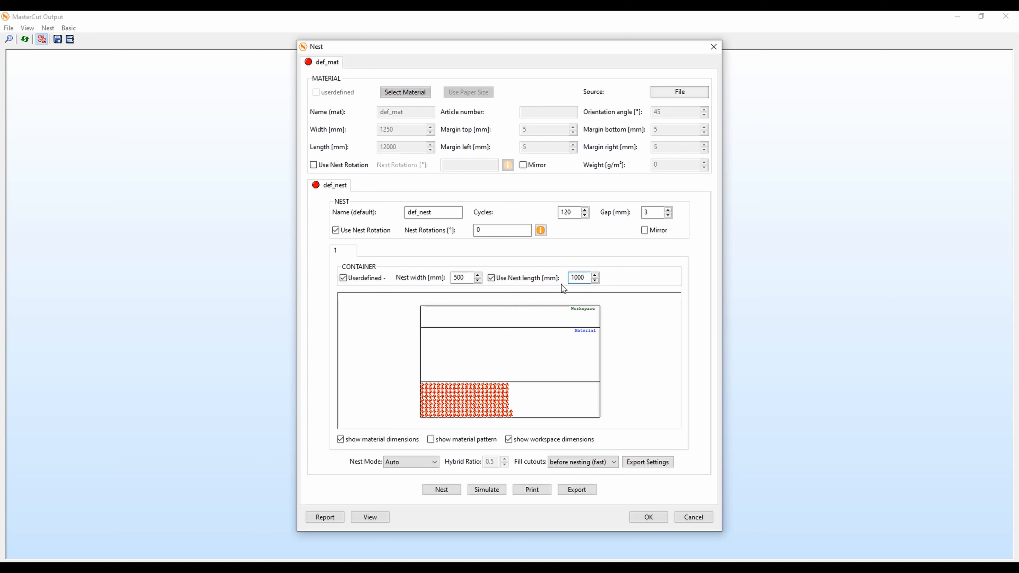
pyautogui.click(462, 279)
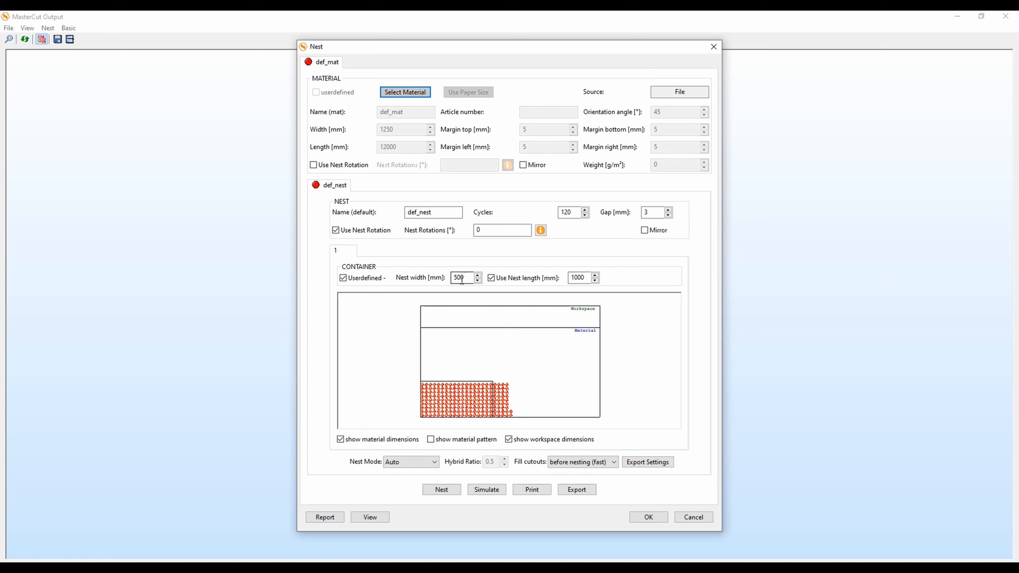
pyautogui.scroll(2, 478, 395)
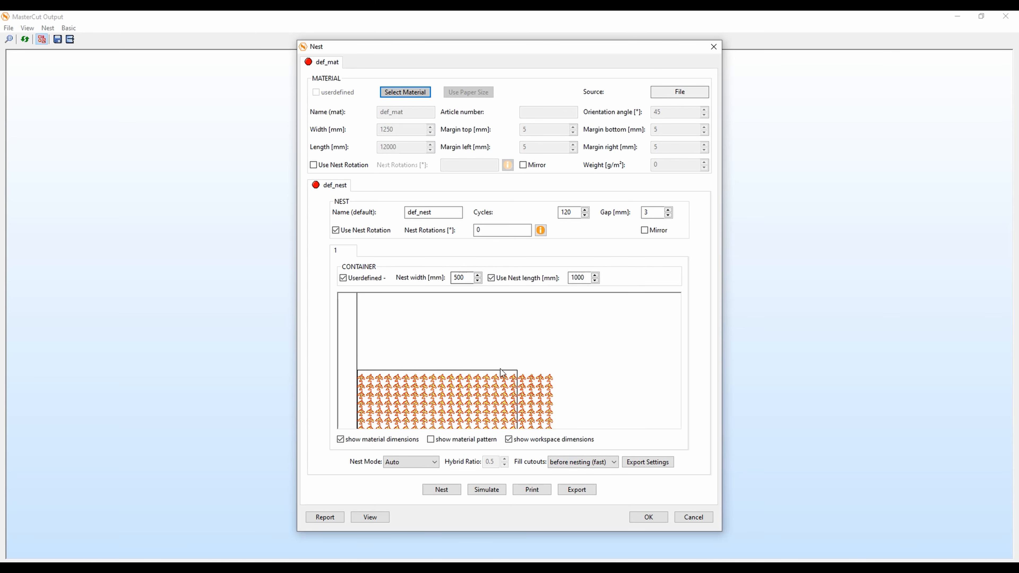
pyautogui.scroll(-1, 518, 382)
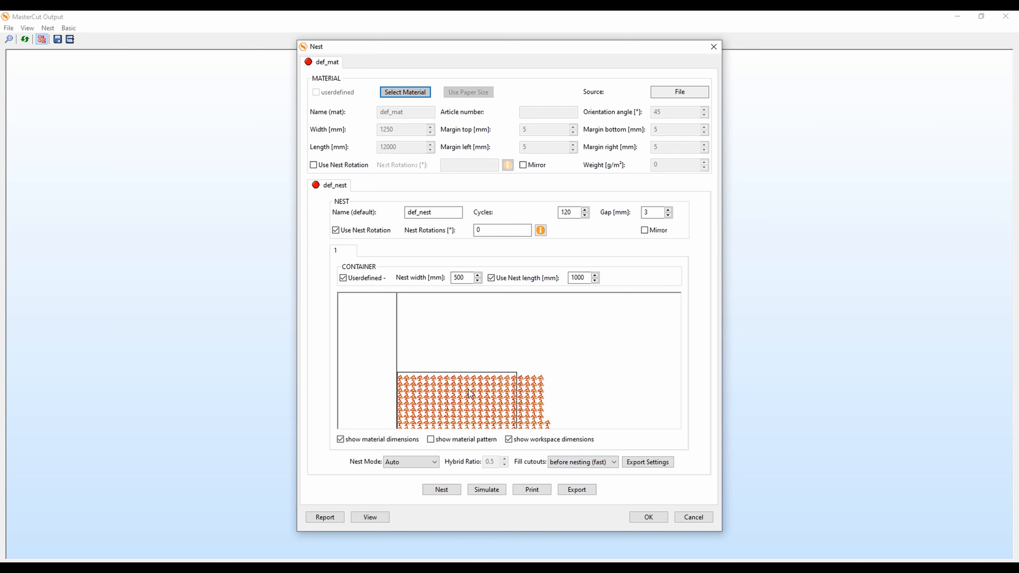
pyautogui.moveTo(469, 396); pyautogui.dragTo(483, 373, button='middle')
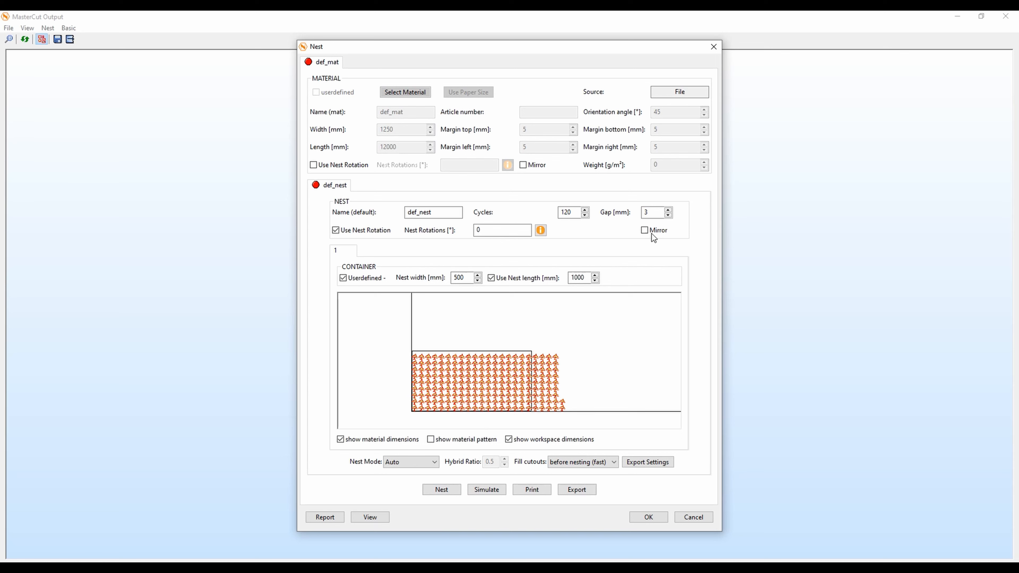
# - Set the nest gap to 1 mm and nest the airplanes, skipping the remaining cycles
pyautogui.click(668, 216)
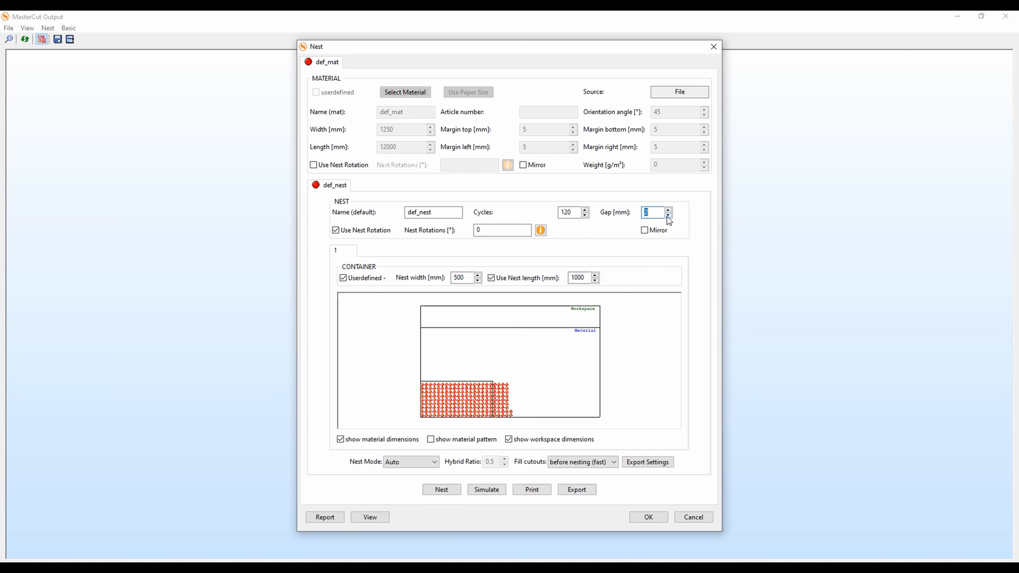
pyautogui.click(669, 215)
pyautogui.click(452, 494)
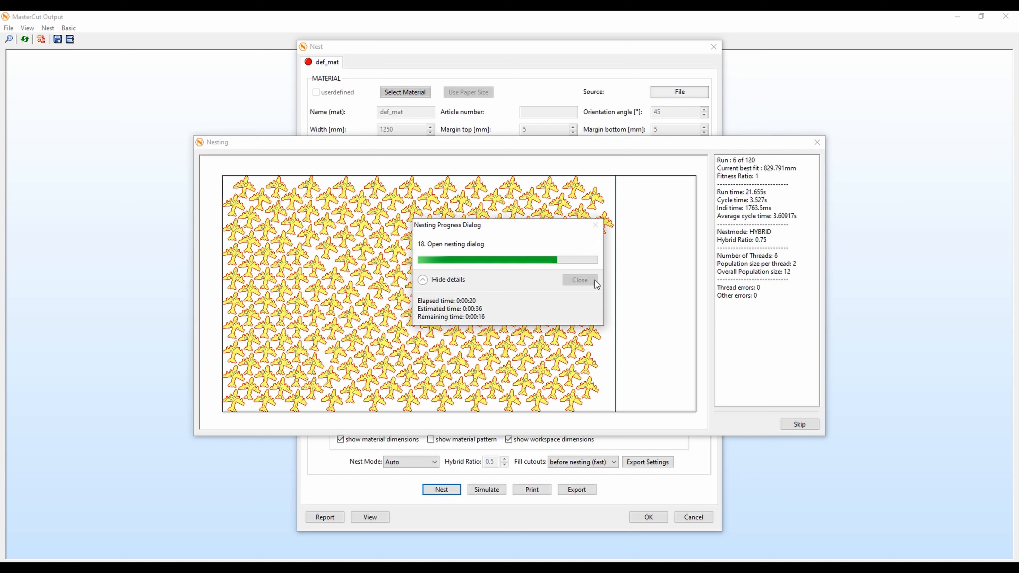
pyautogui.click(798, 424)
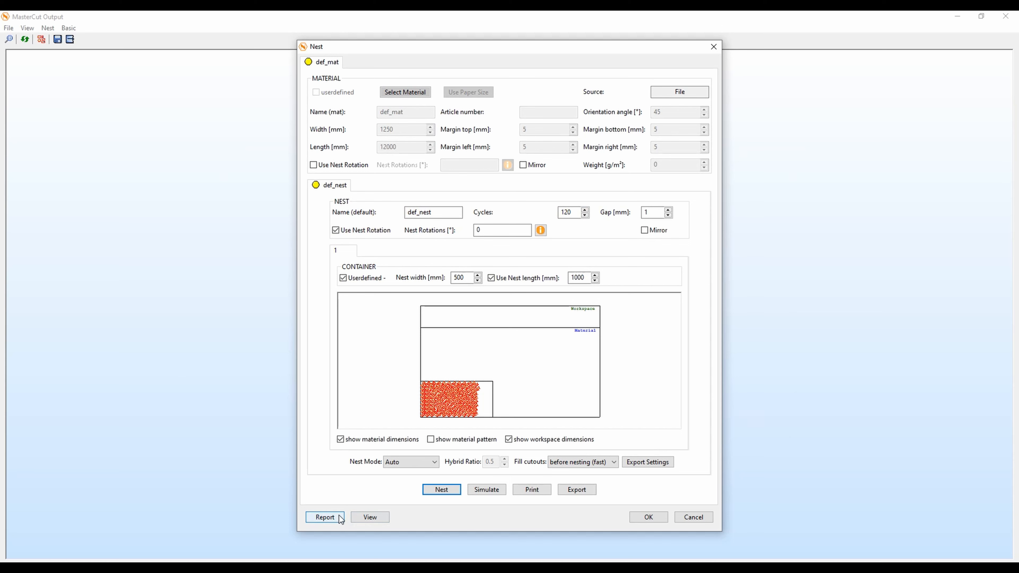
# - Inspect the nested airplane layout, then accept it and leave the master cut output
pyautogui.scroll(-2, 441, 404)
pyautogui.scroll(5, 441, 404)
pyautogui.scroll(1, 441, 403)
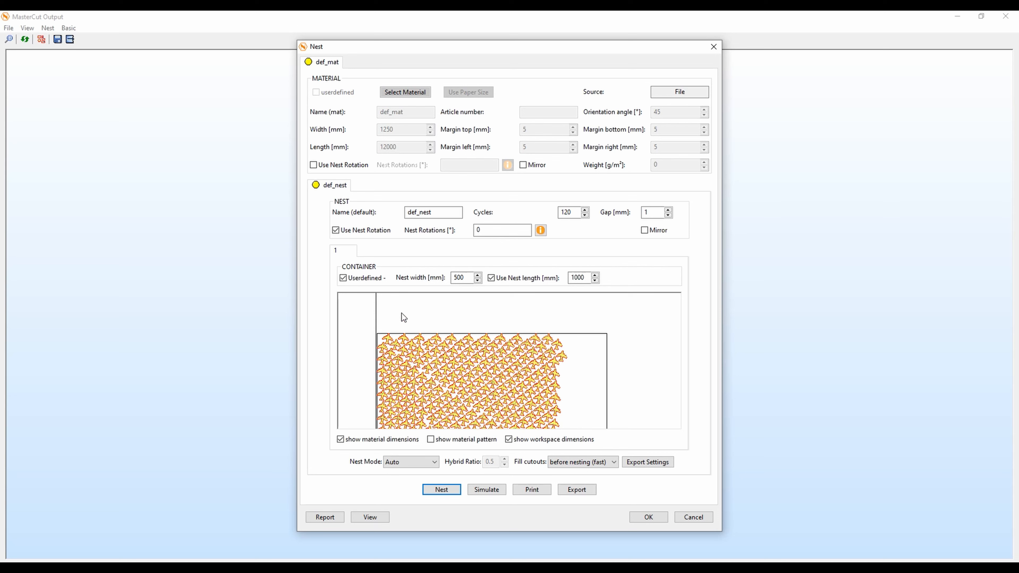
pyautogui.click(646, 518)
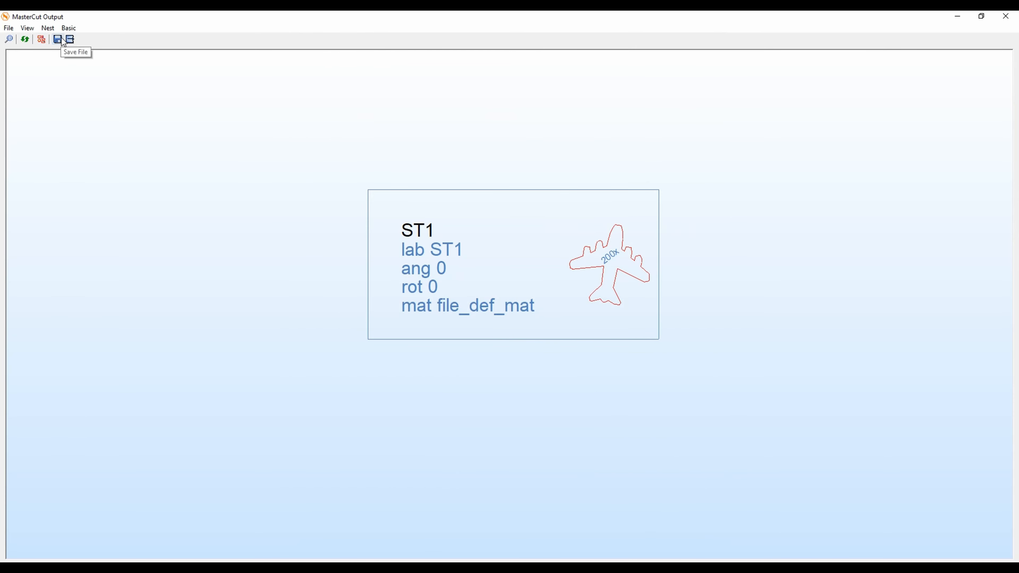
pyautogui.click(70, 40)
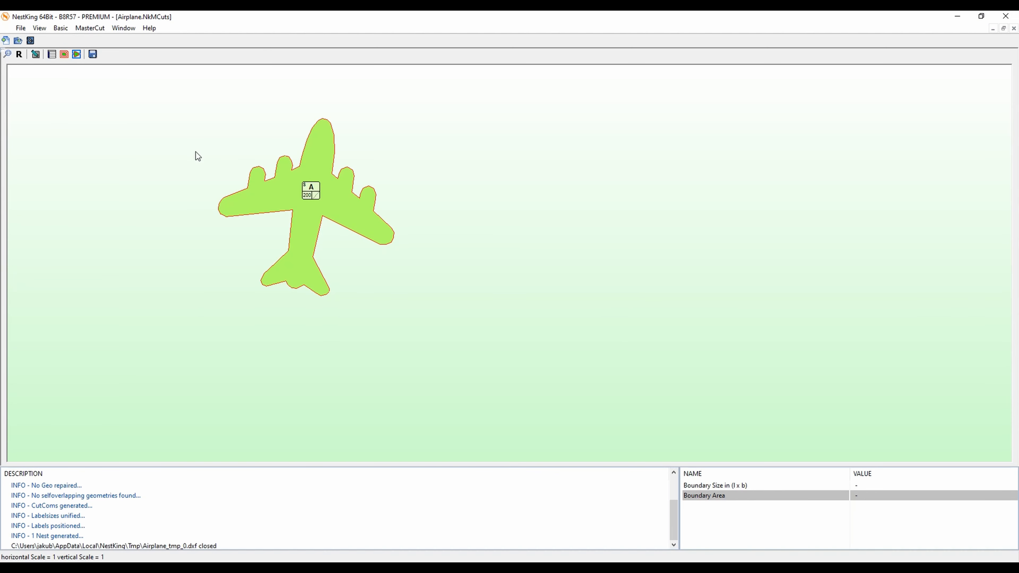
# - Open the airplane master cut for modification and draw a circle about 4 mm in diameter in the tail section
pyautogui.doubleClick(286, 196)
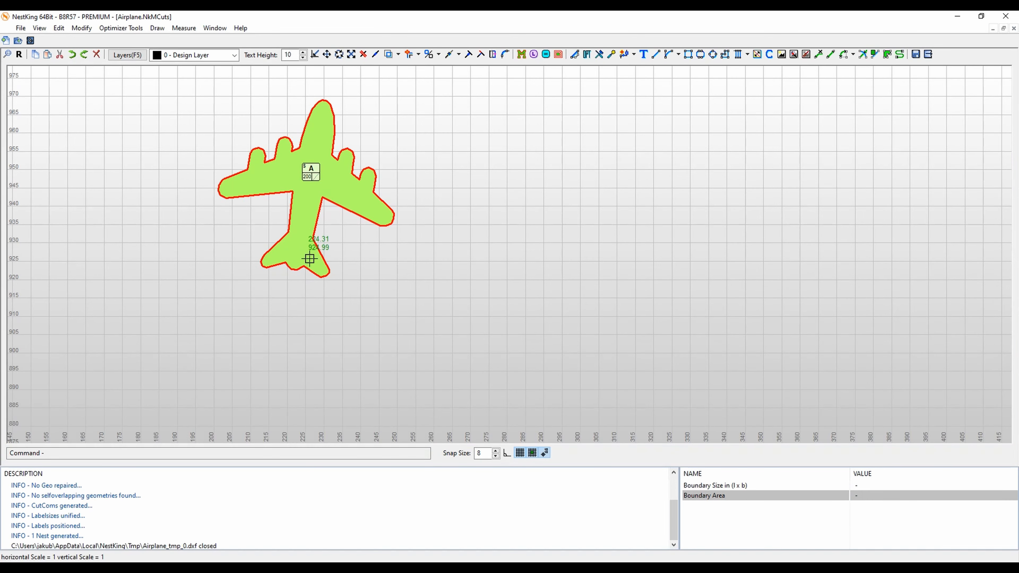
pyautogui.doubleClick(296, 243)
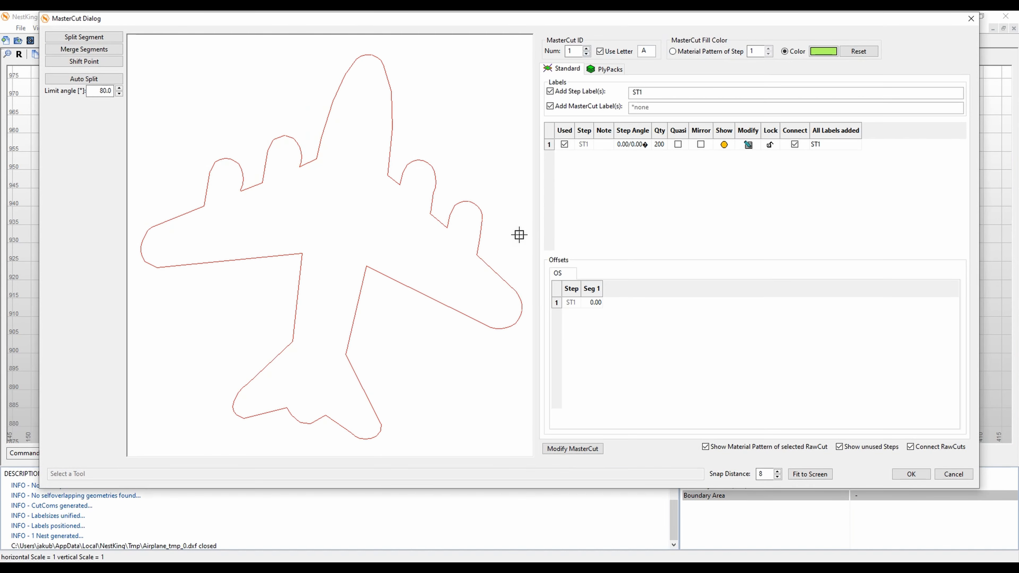
pyautogui.click(572, 449)
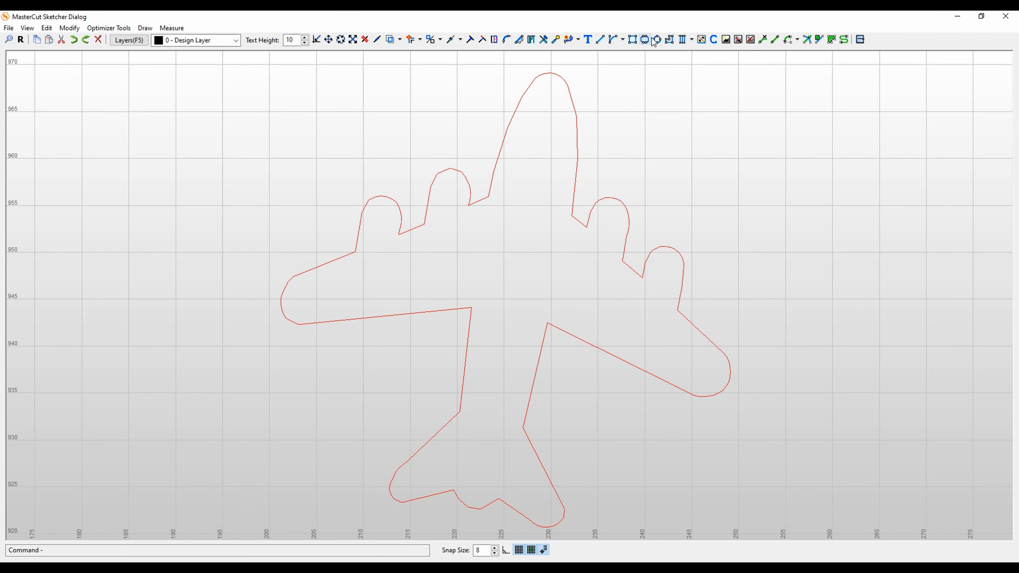
pyautogui.click(657, 40)
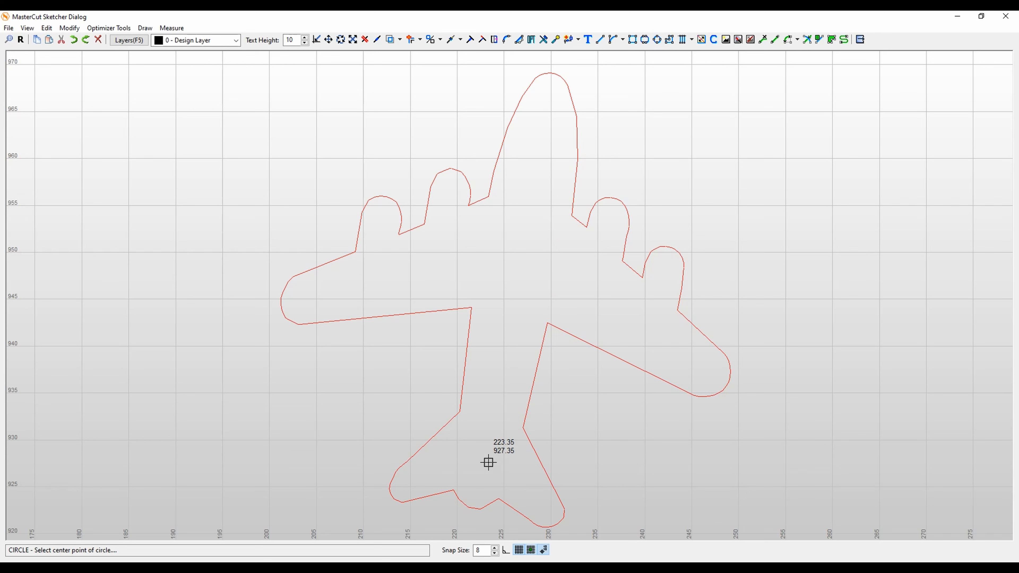
pyautogui.click(480, 460)
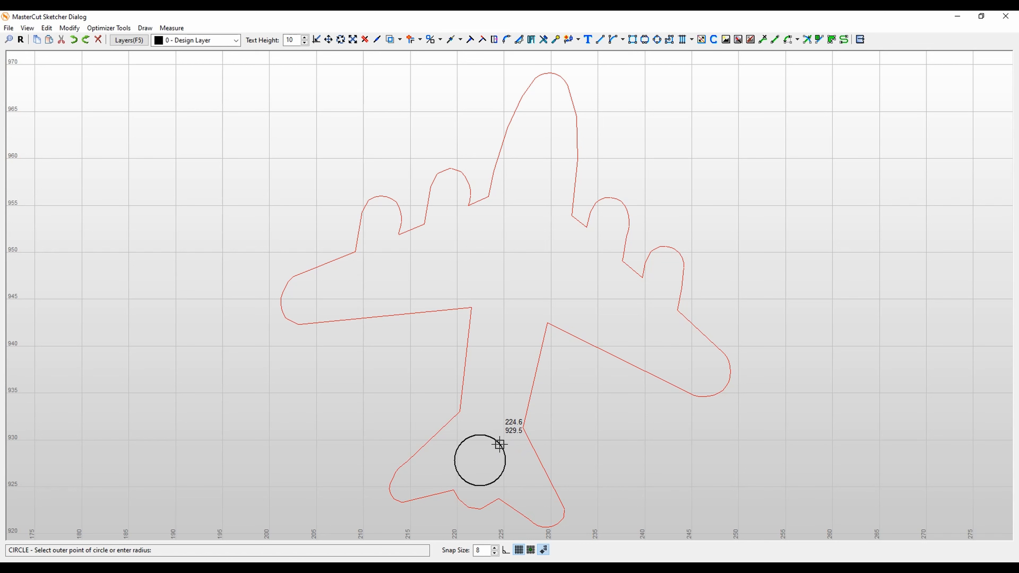
pyautogui.click(494, 445)
pyautogui.press('Escape')
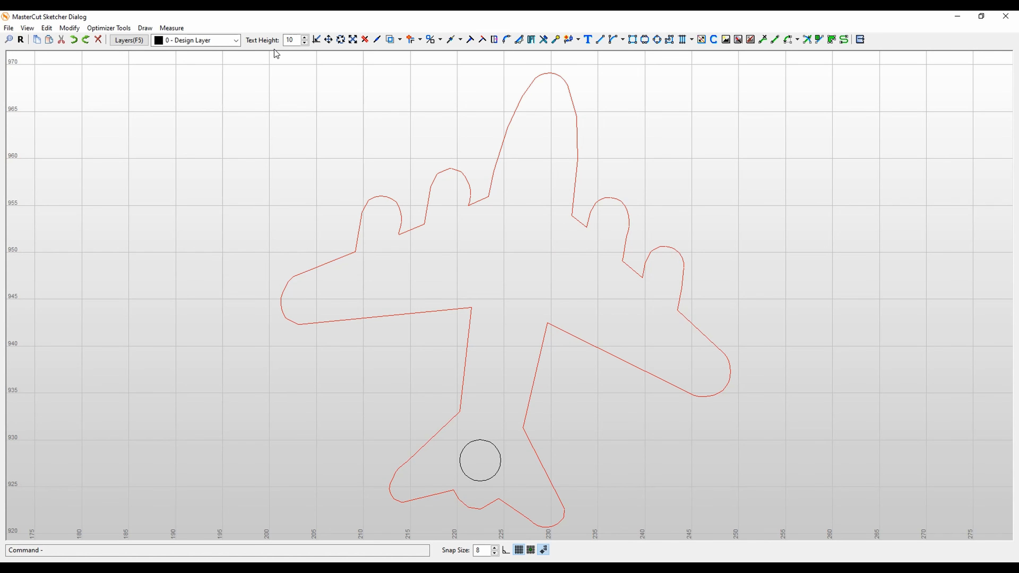
# - Shift the circle by its centre point into the airplane's nose, at about X 228.7, Y 962
pyautogui.click(328, 39)
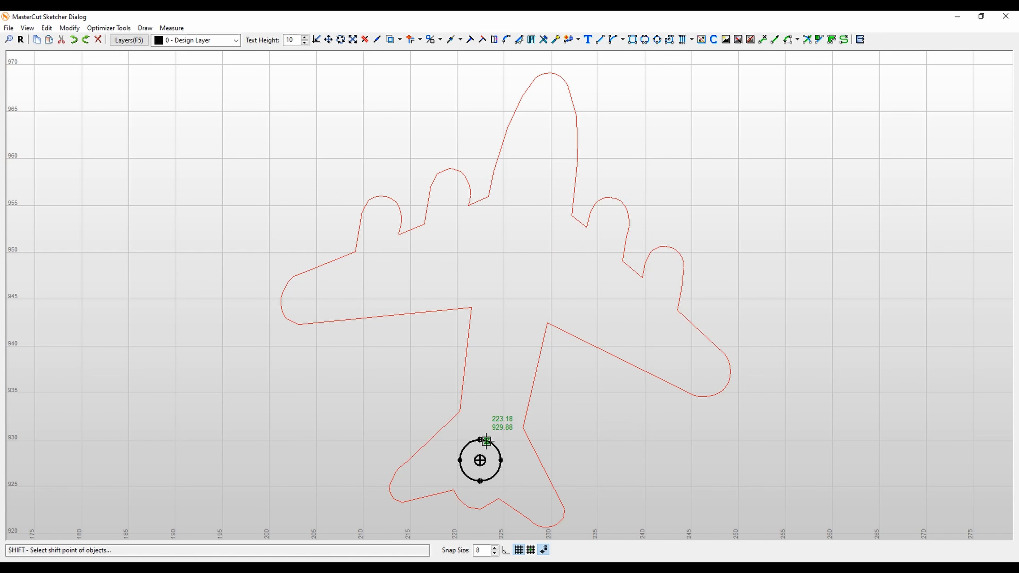
pyautogui.click(480, 461)
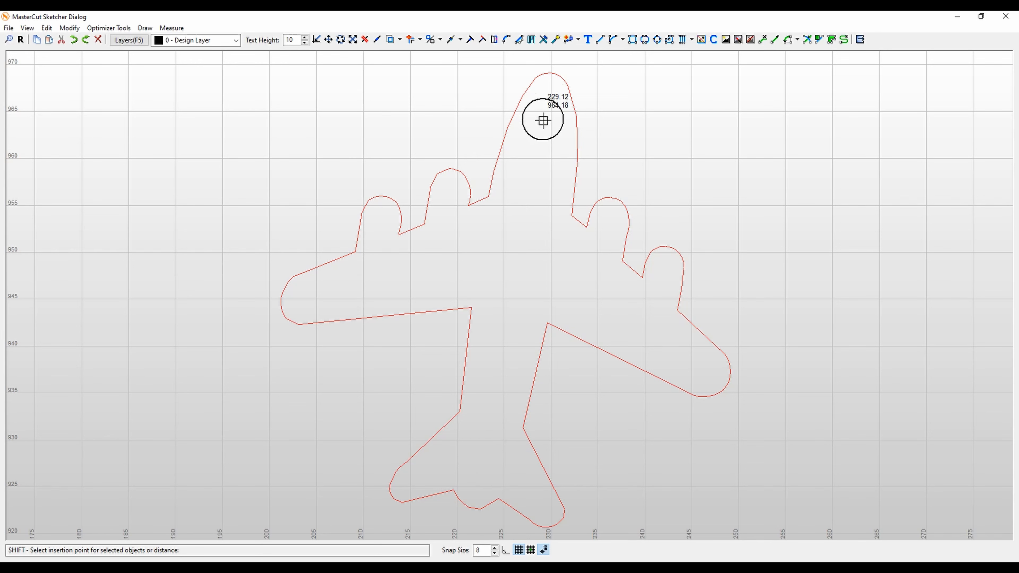
pyautogui.click(539, 140)
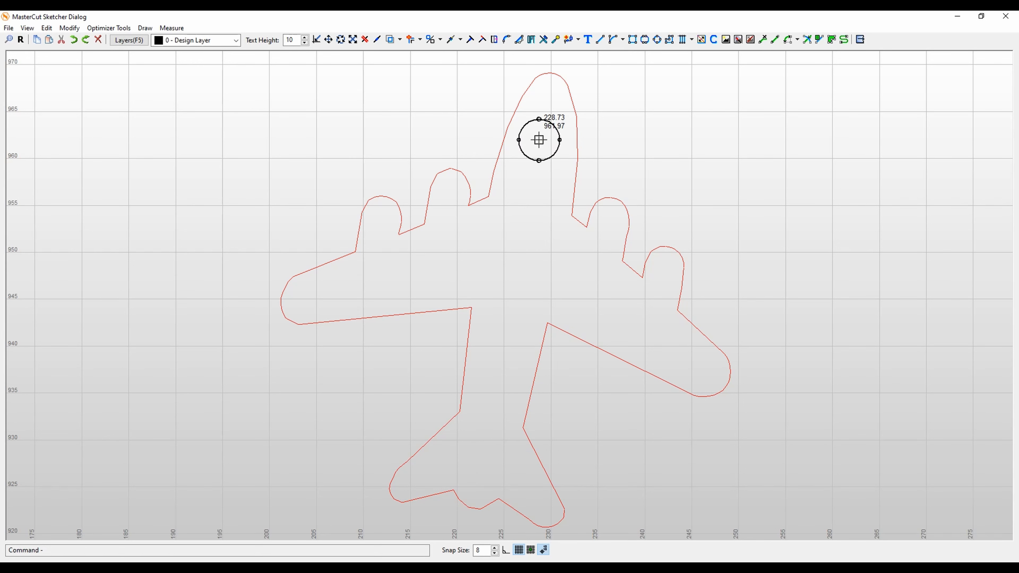
pyautogui.click(634, 123)
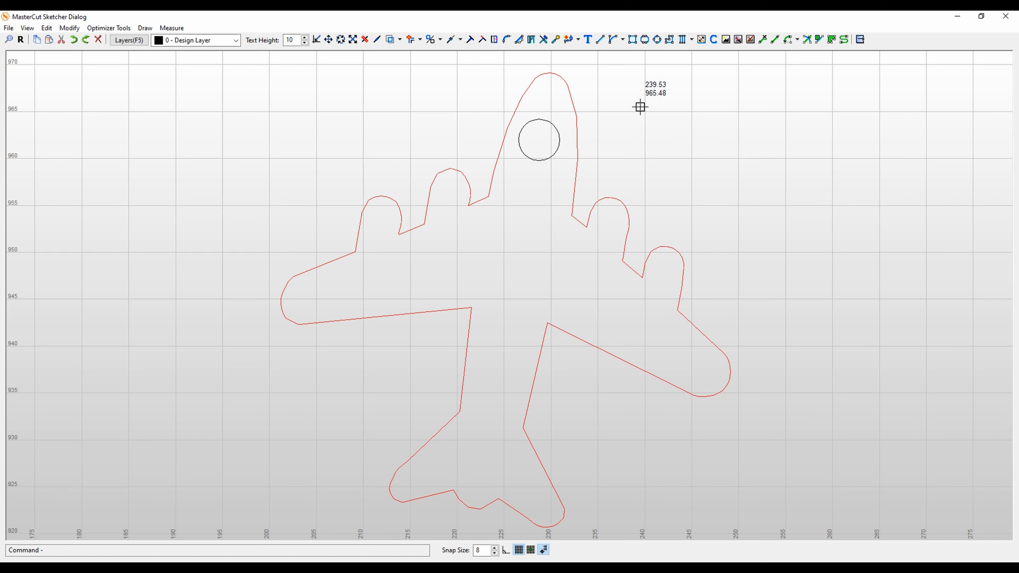
# - Assign the circle in the airplane's nose to layer 2 - Inner Geos
pyautogui.click(554, 125)
pyautogui.click(226, 40)
pyautogui.click(198, 71)
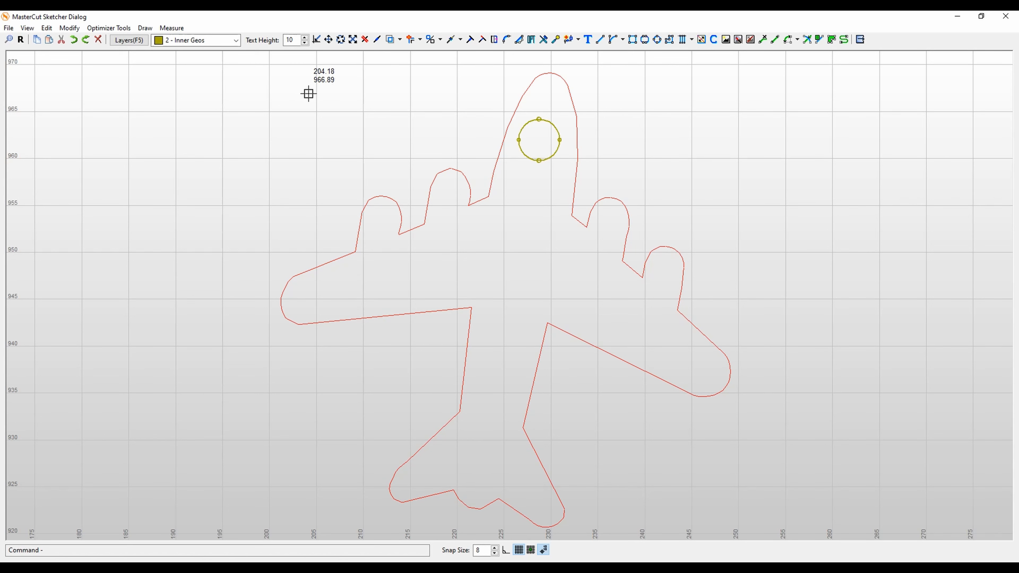
pyautogui.click(756, 144)
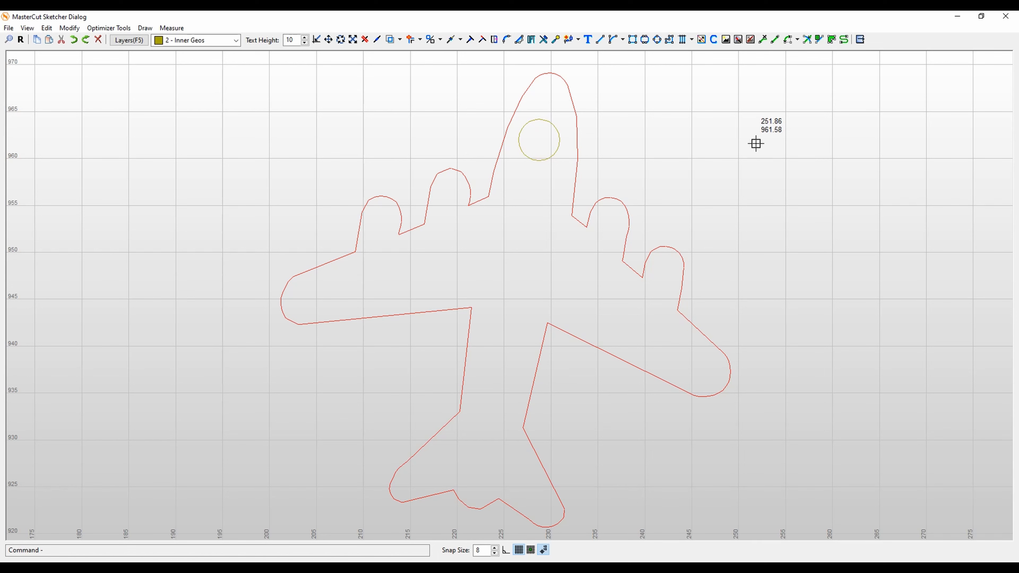
# - Finish the sketch, accept the master cut comparison and the modified master cut, and leave the editor
pyautogui.click(860, 40)
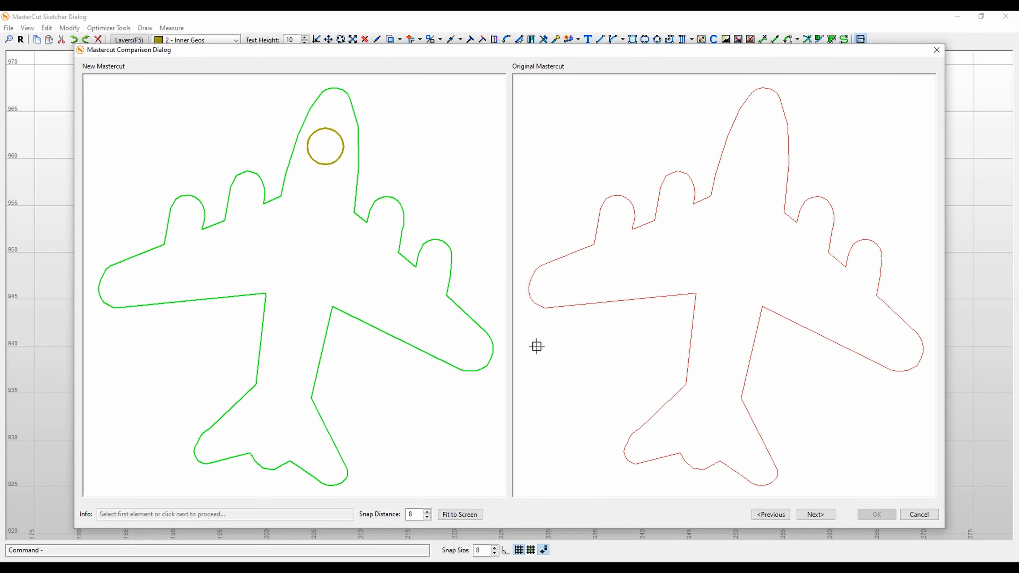
pyautogui.click(618, 300)
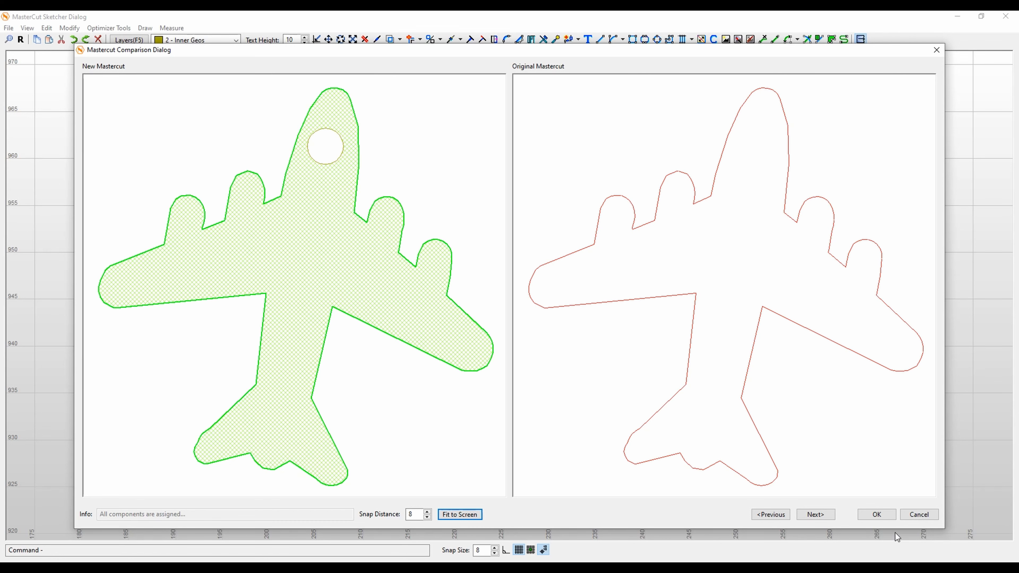
pyautogui.click(876, 515)
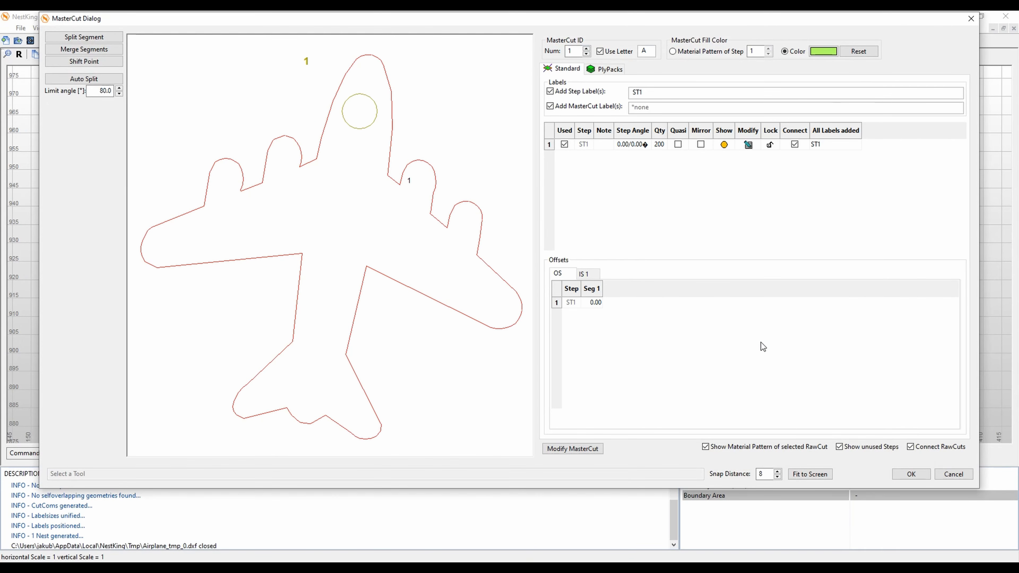
pyautogui.click(910, 472)
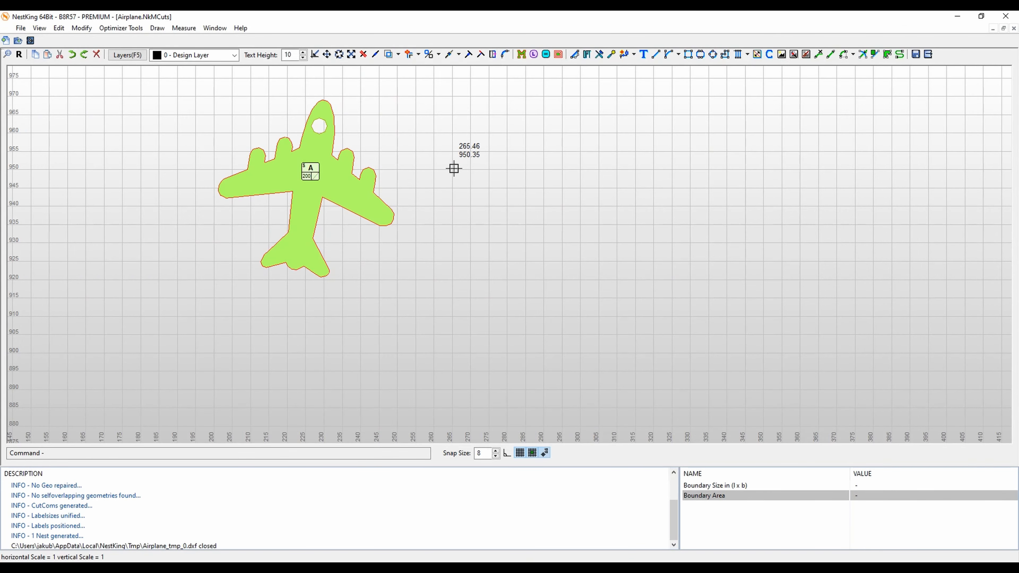
pyautogui.click(929, 56)
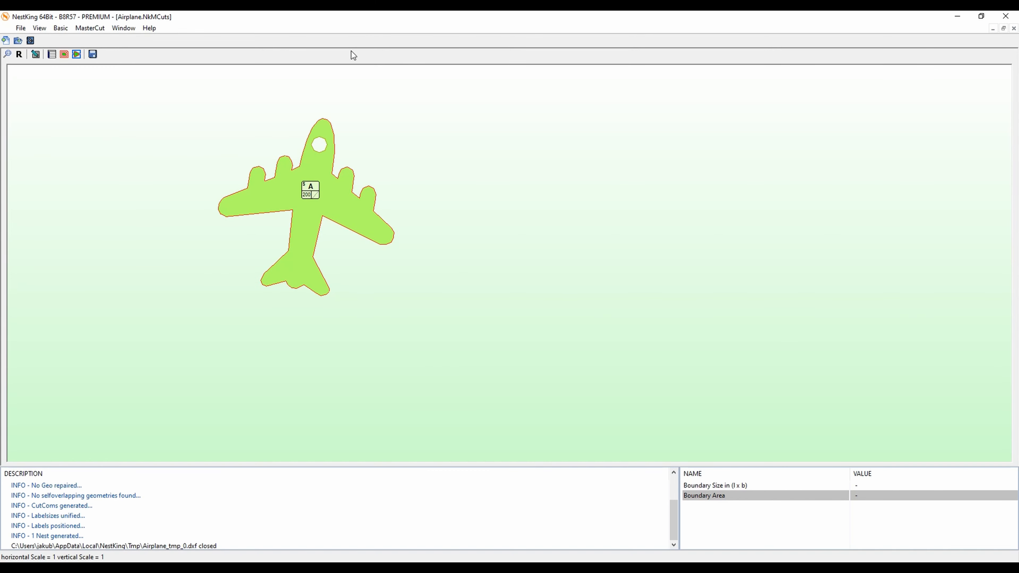
# - Enable nest rotations for step ST1 in the step table, enter a rotation setting and accept the table
pyautogui.click(48, 56)
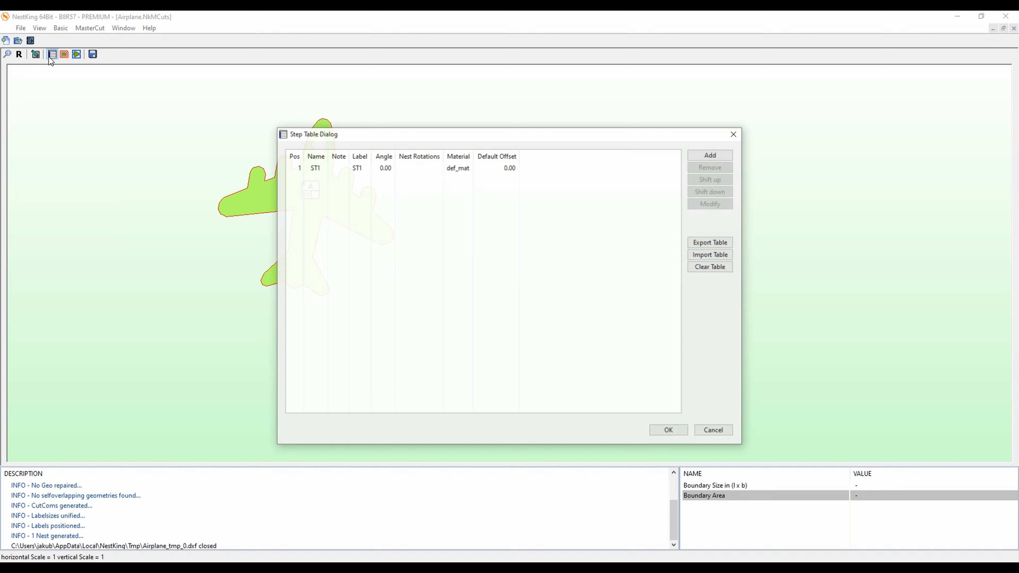
pyautogui.doubleClick(456, 168)
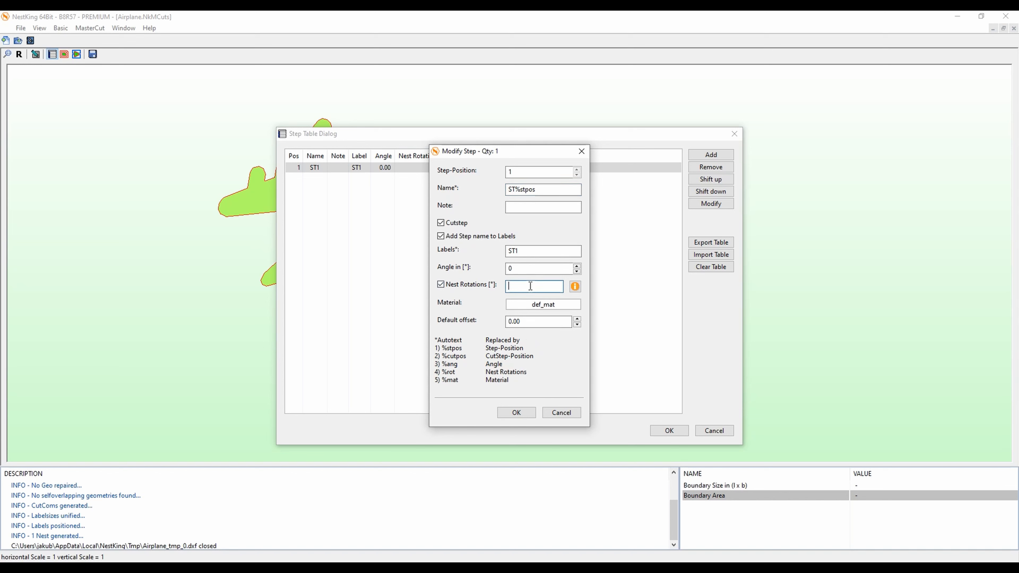
pyautogui.write('d')
pyautogui.write('3')
pyautogui.write('62')
pyautogui.press('Return')
pyautogui.click(517, 412)
pyautogui.click(670, 431)
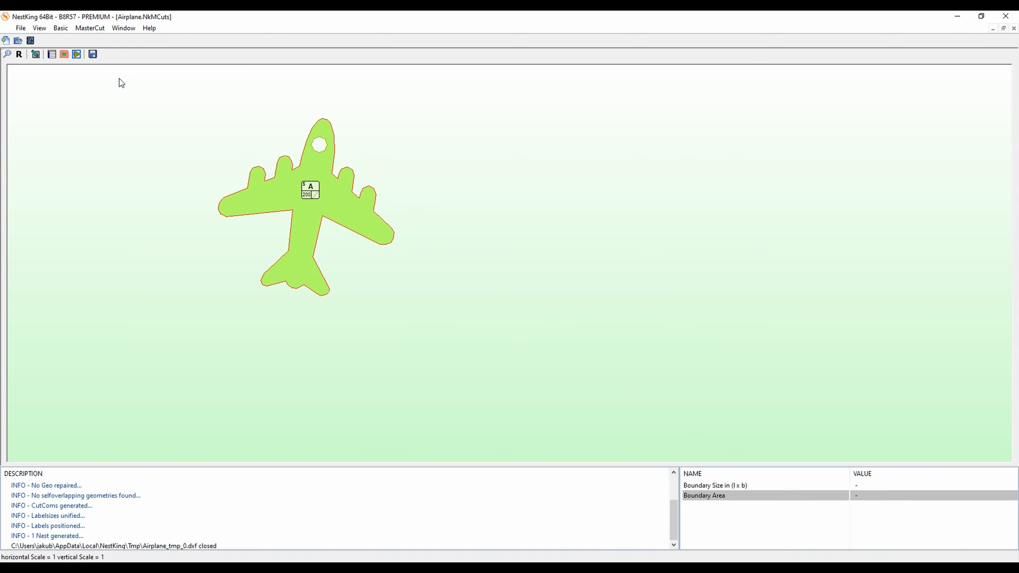
# - Generate the master cut output and nest the airplanes with the hole, skipping the remaining cycles
pyautogui.click(75, 55)
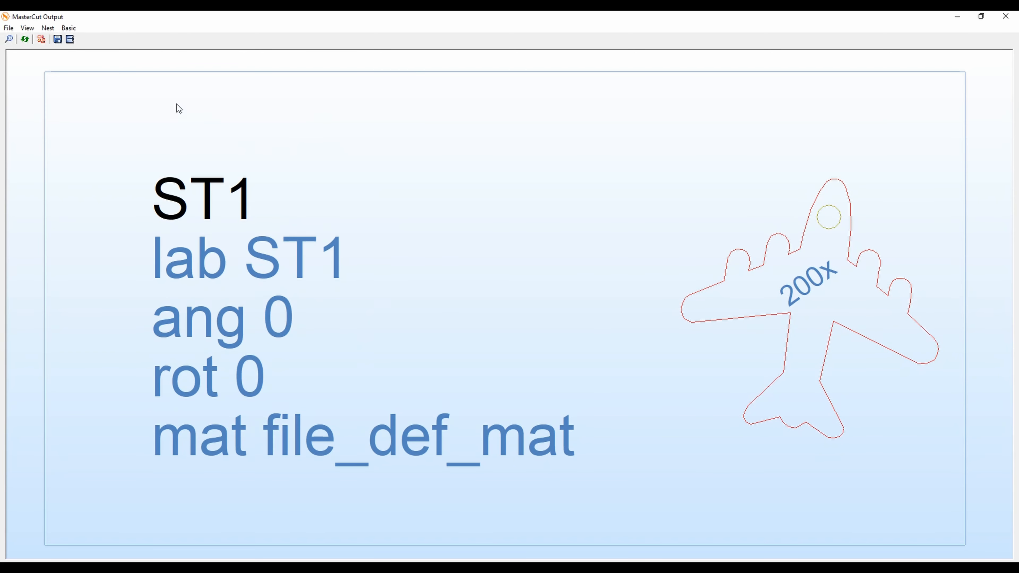
pyautogui.click(41, 39)
pyautogui.click(487, 367)
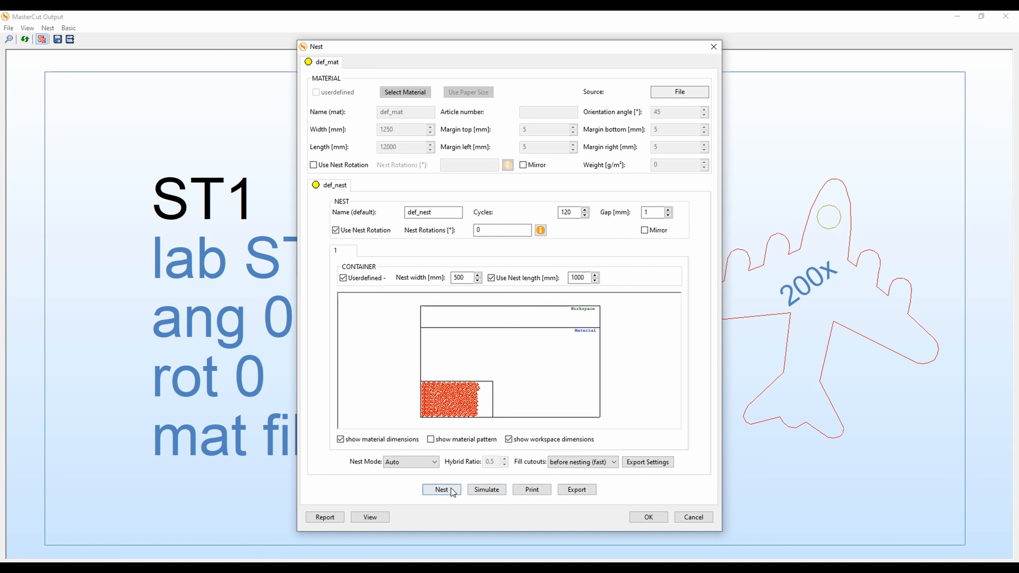
pyautogui.click(441, 490)
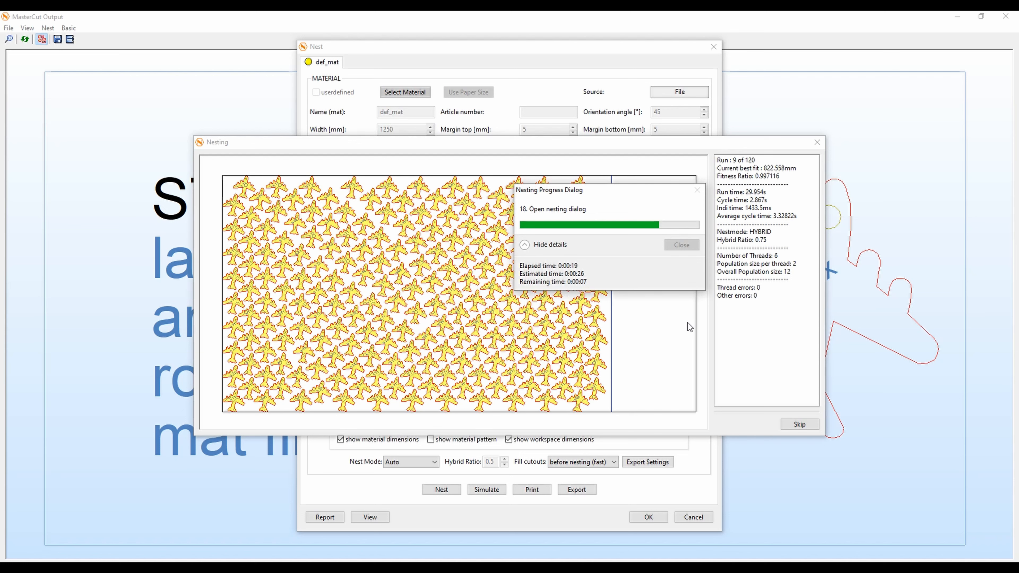
pyautogui.click(800, 425)
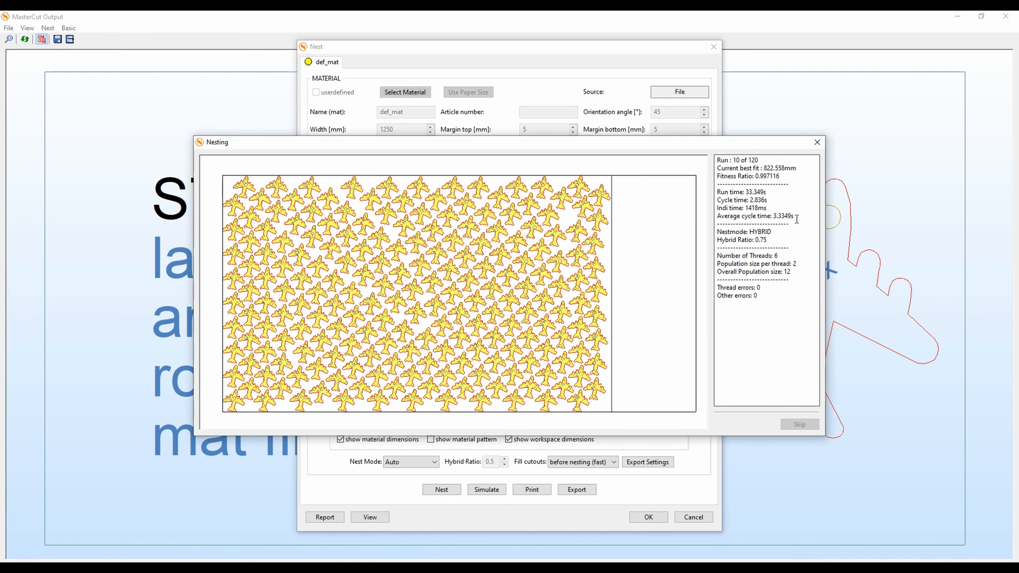
pyautogui.click(800, 425)
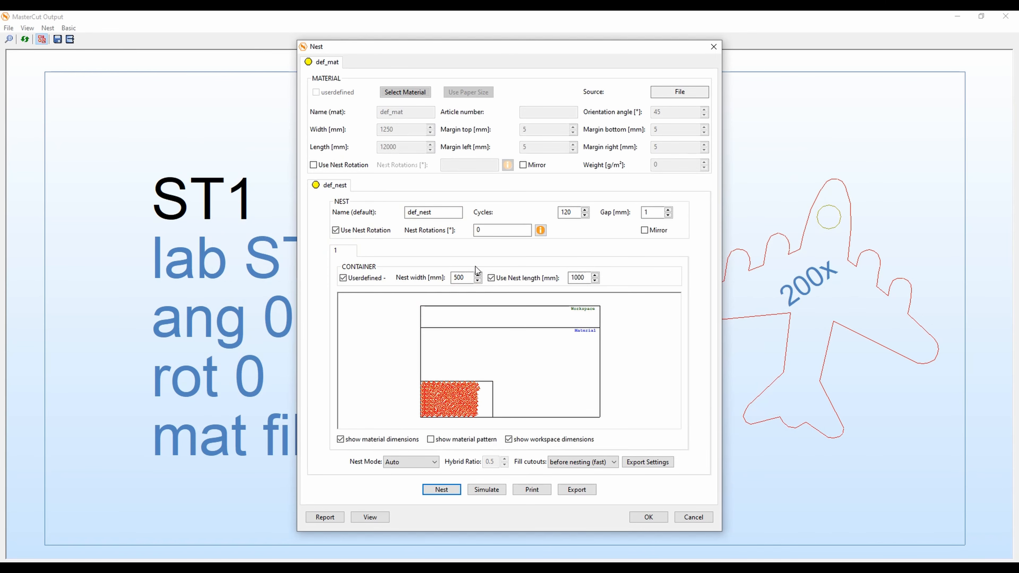
# - Read the info on nest rotation angles, then try to change the nest rotations and accept the nest settings
pyautogui.click(487, 231)
pyautogui.click(539, 230)
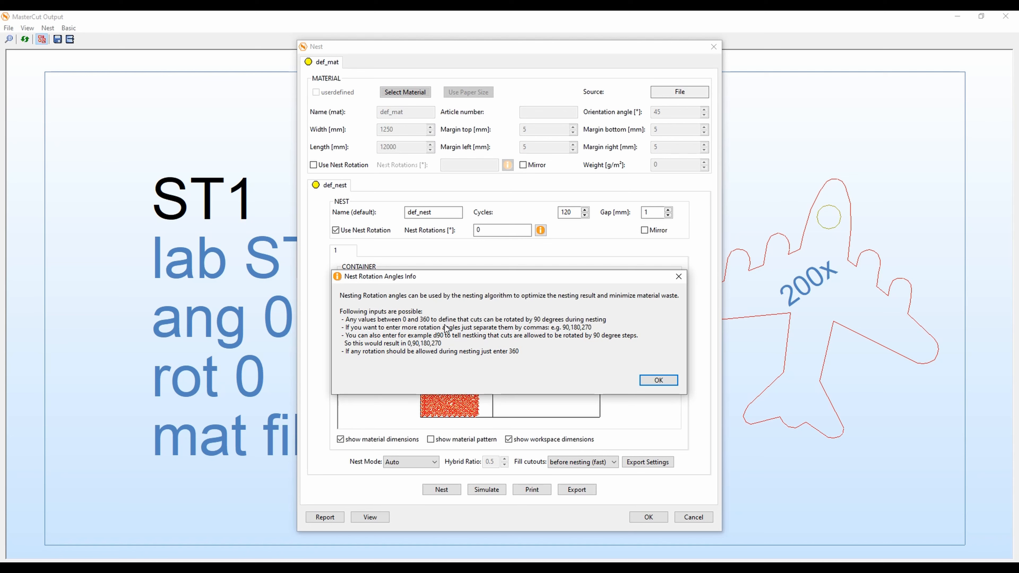
pyautogui.click(678, 276)
pyautogui.click(502, 234)
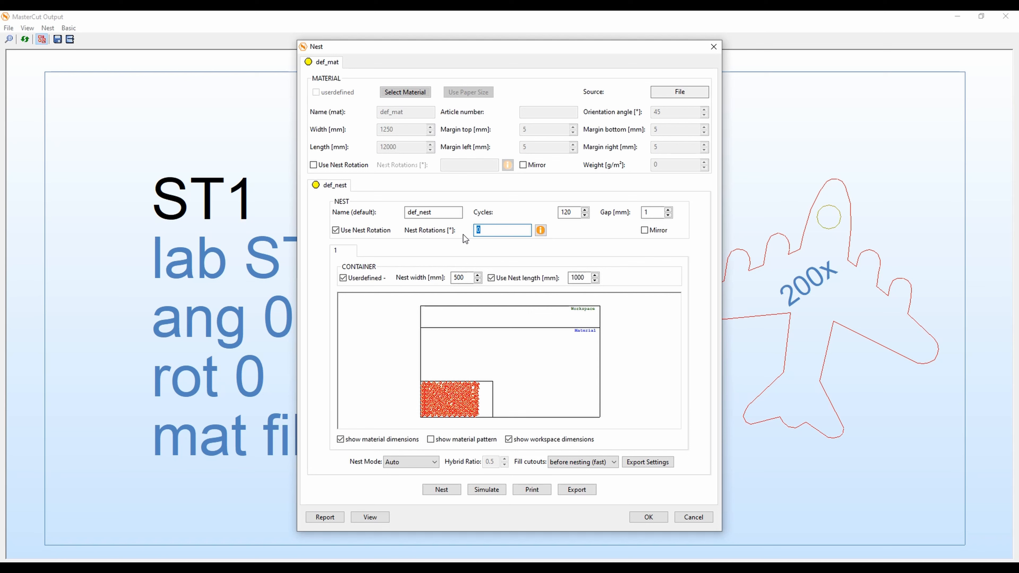
pyautogui.write('d63')
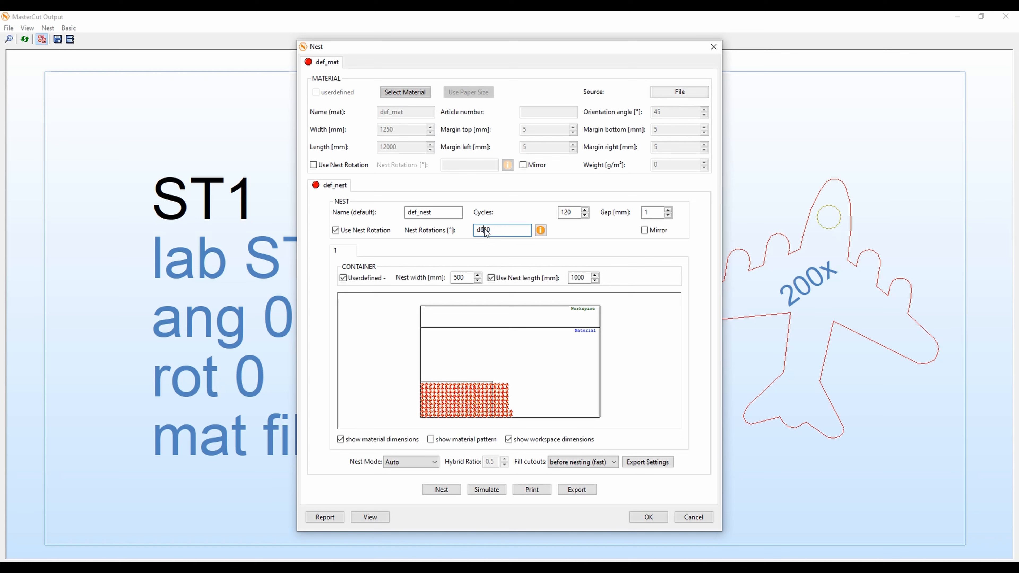
pyautogui.press('BackSpace')
pyautogui.write('36')
pyautogui.click(648, 517)
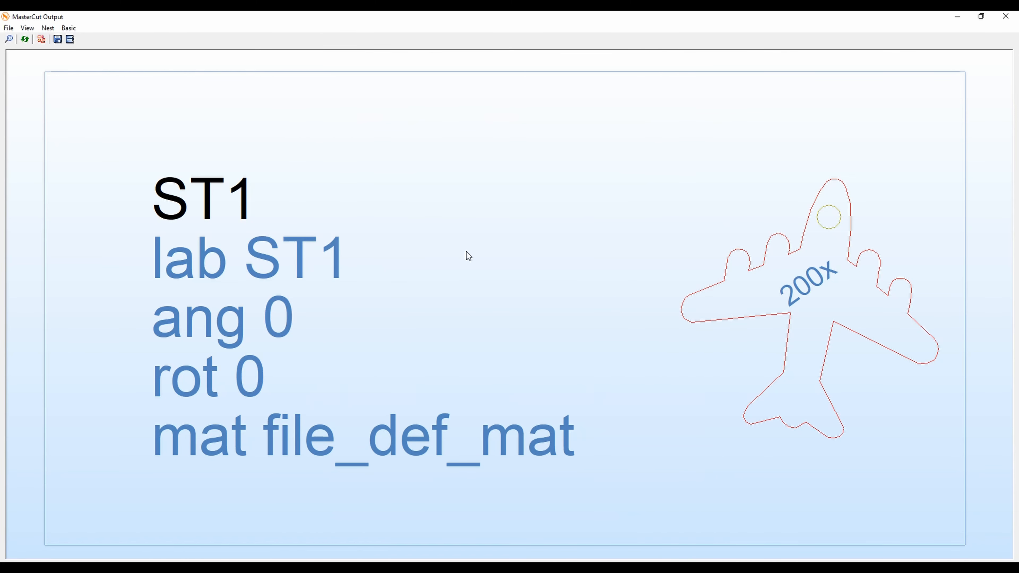
# - Start nesting all cuts again and set the nest rotations to d360
pyautogui.click(42, 39)
pyautogui.click(486, 369)
pyautogui.doubleClick(488, 230)
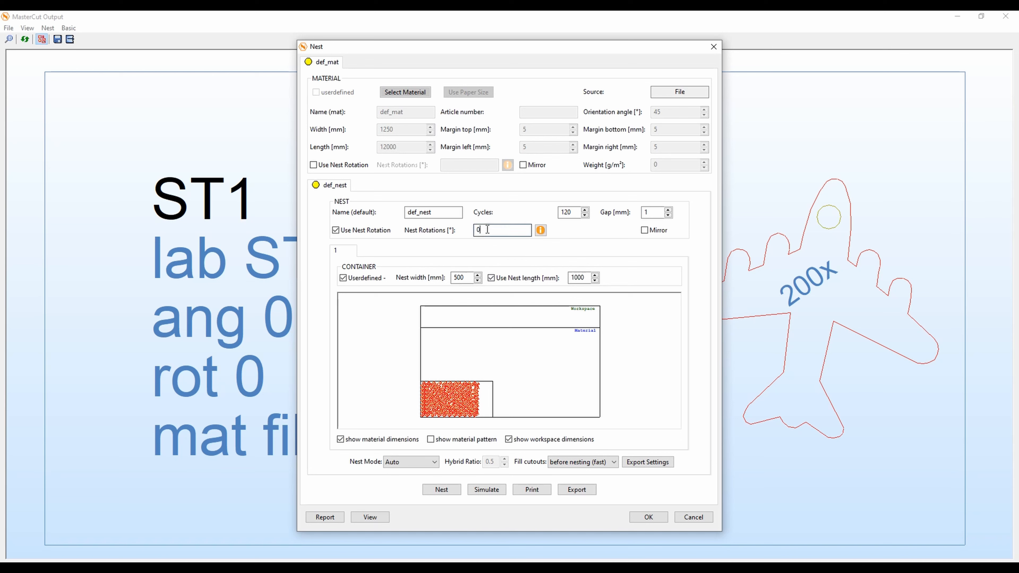
pyautogui.write('d6')
pyautogui.write('60')
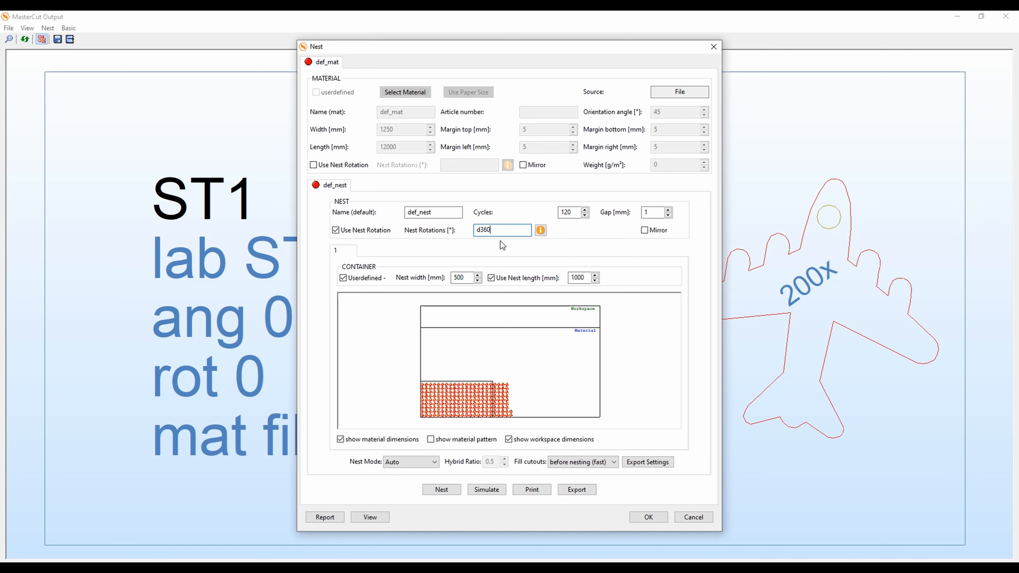
pyautogui.press('Tab')
# - Nest the airplanes with the new rotation setting, skip the remaining cycles and inspect the layout
pyautogui.click(442, 489)
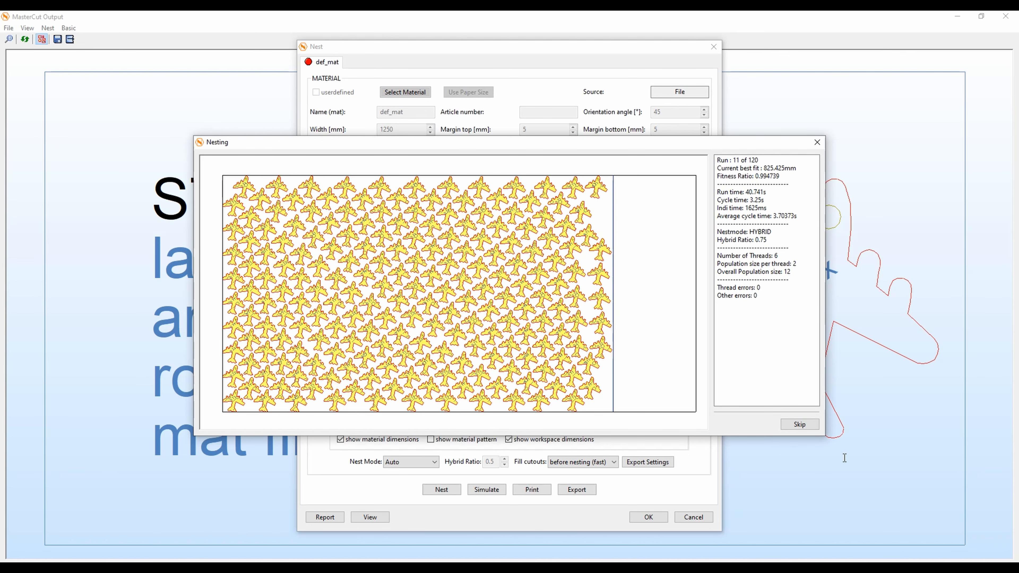
pyautogui.click(799, 424)
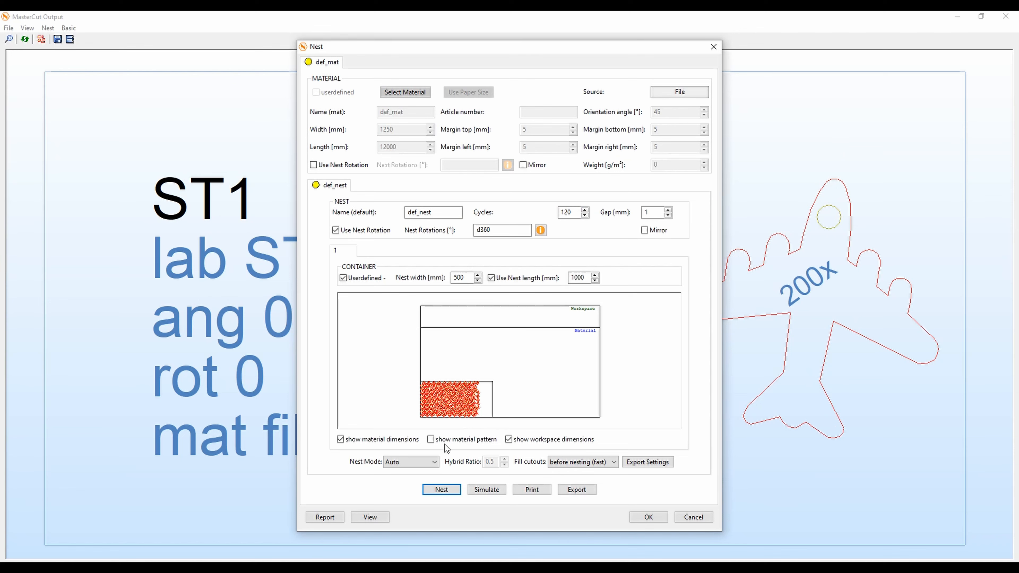
pyautogui.scroll(5, 440, 397)
pyautogui.scroll(-2, 427, 369)
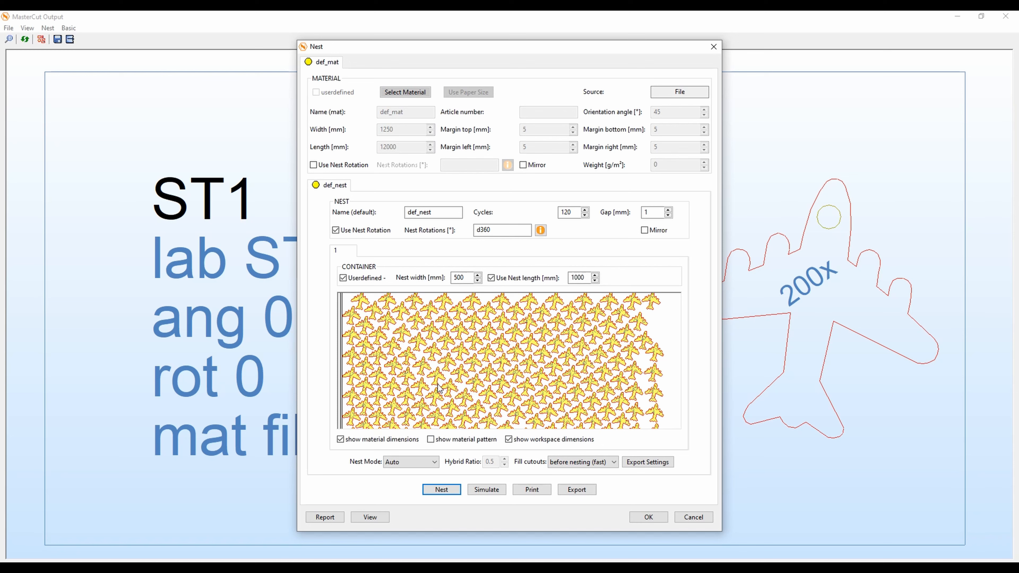
pyautogui.scroll(-1, 438, 387)
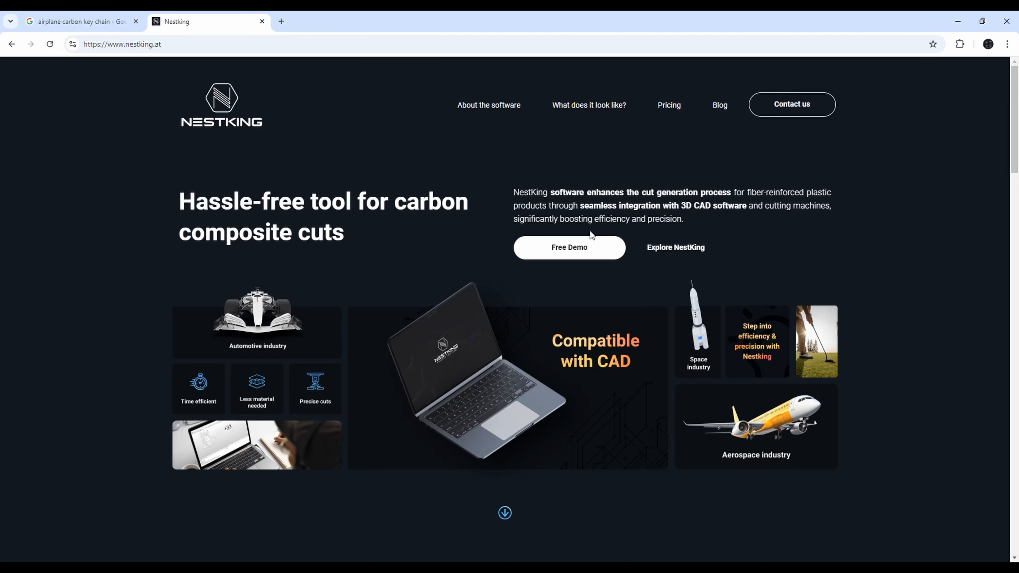
# - Switch to the NestKing website in the browser and open its contact form
pyautogui.click(819, 105)
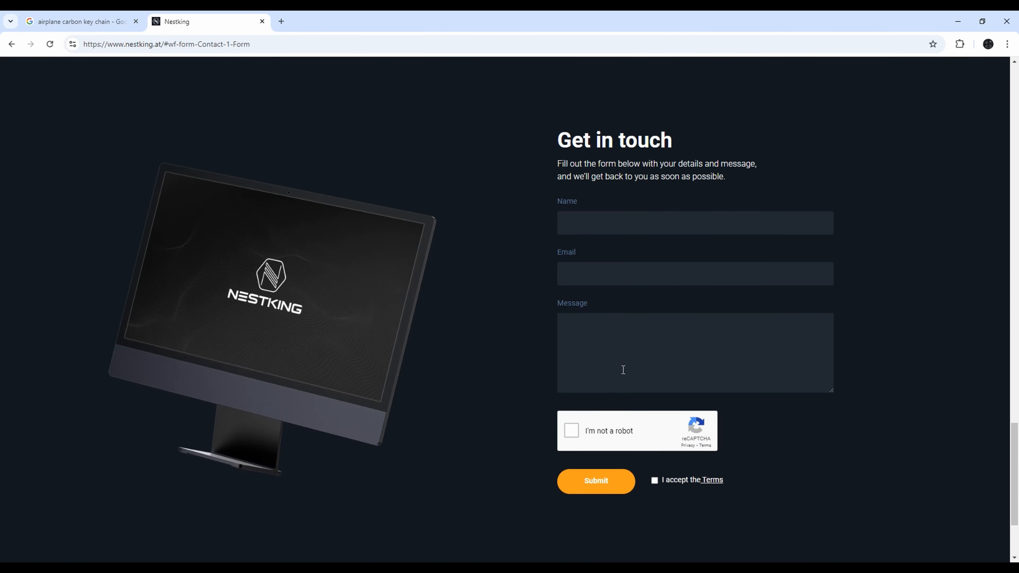